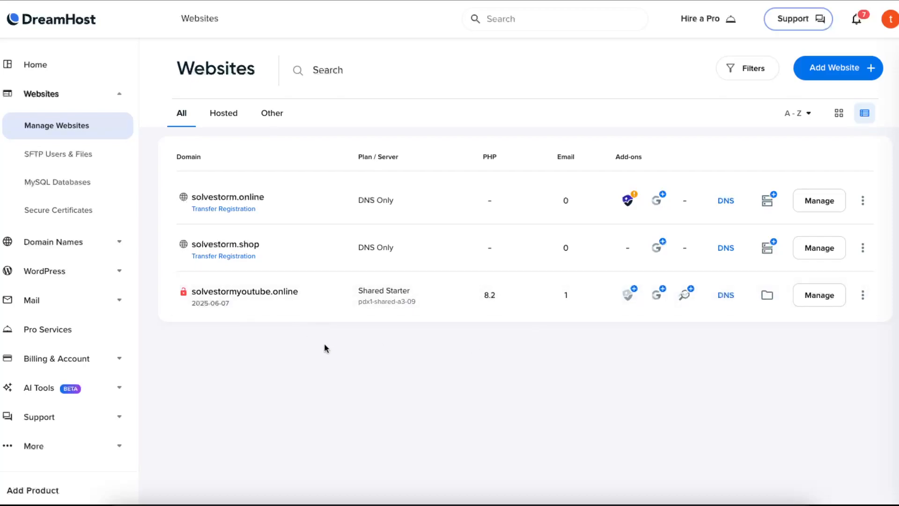
- Open the management page of solvestormyoutube.online and start its WordPress installation
left_click(812, 296)
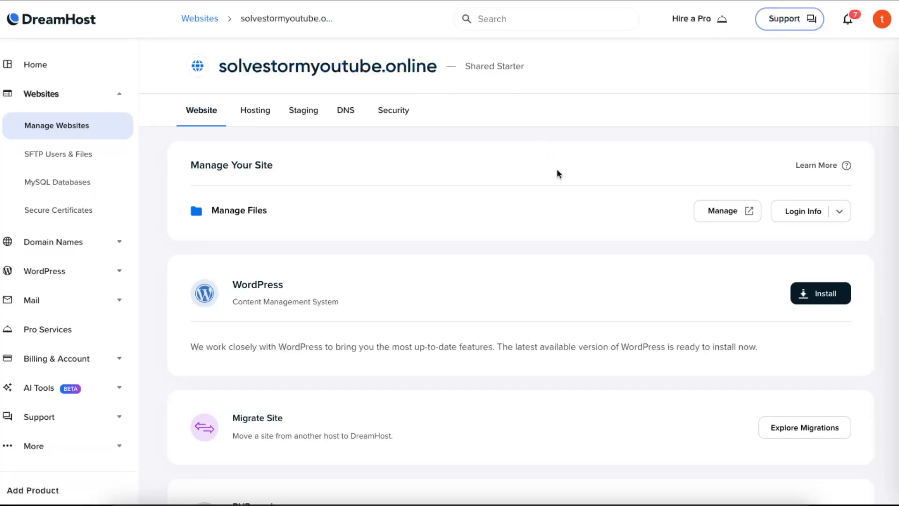
scroll(247, 326, "down", 1)
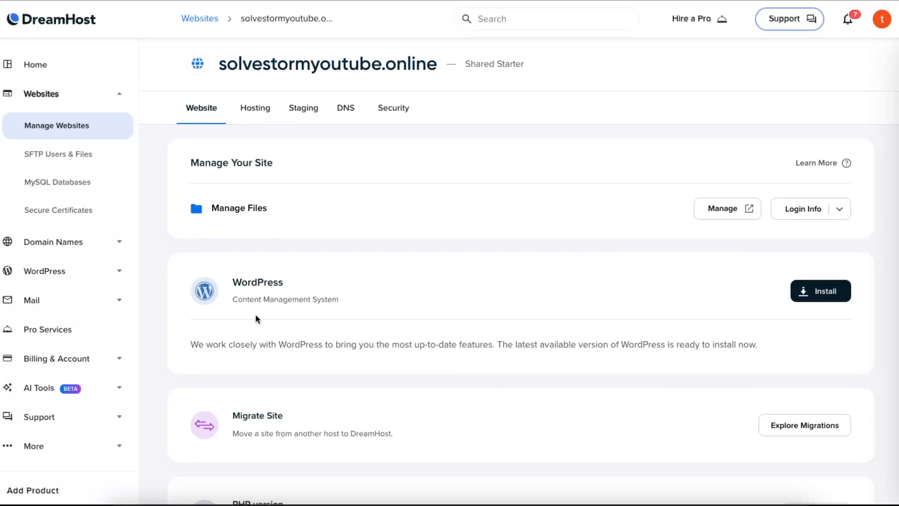
left_click_drag(247, 276, 336, 304)
left_click(338, 306)
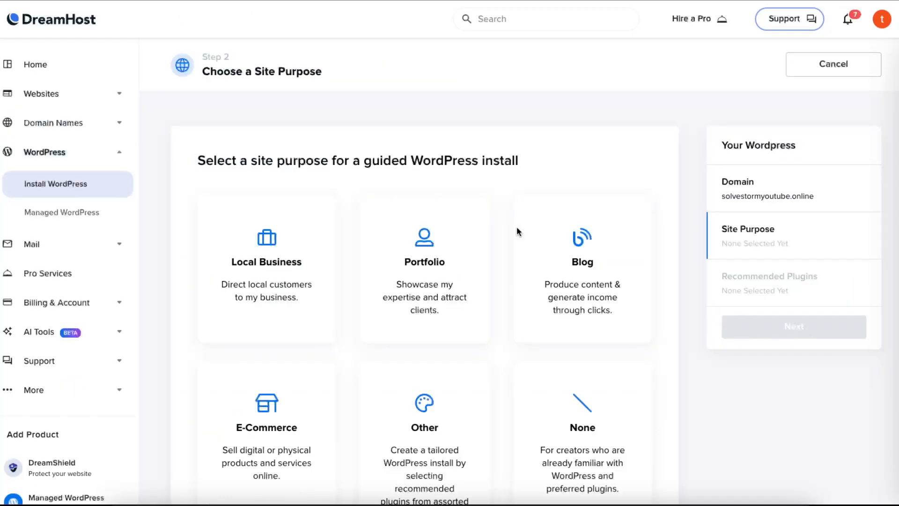
- Choose E-Commerce as the site purpose for the guided WordPress install and continue to the plugin selection
scroll(672, 180, "down", 2)
scroll(673, 185, "down", 1)
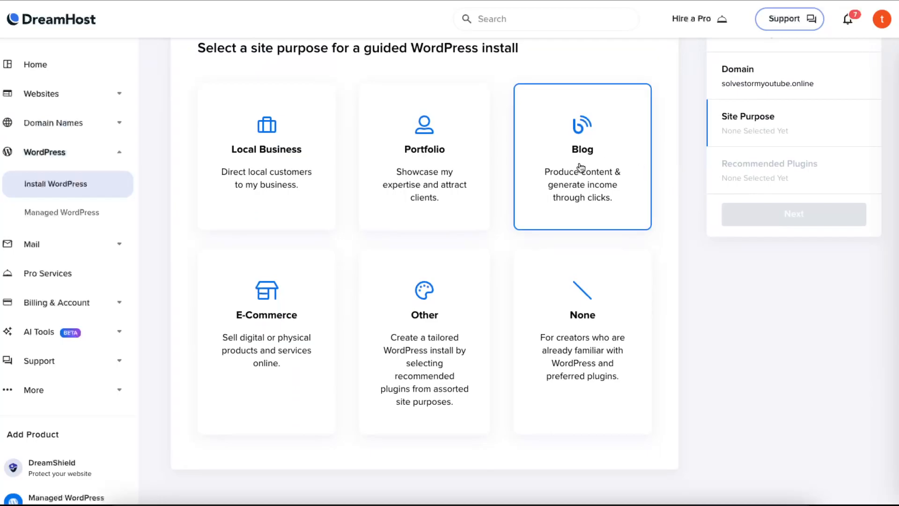
left_click(264, 348)
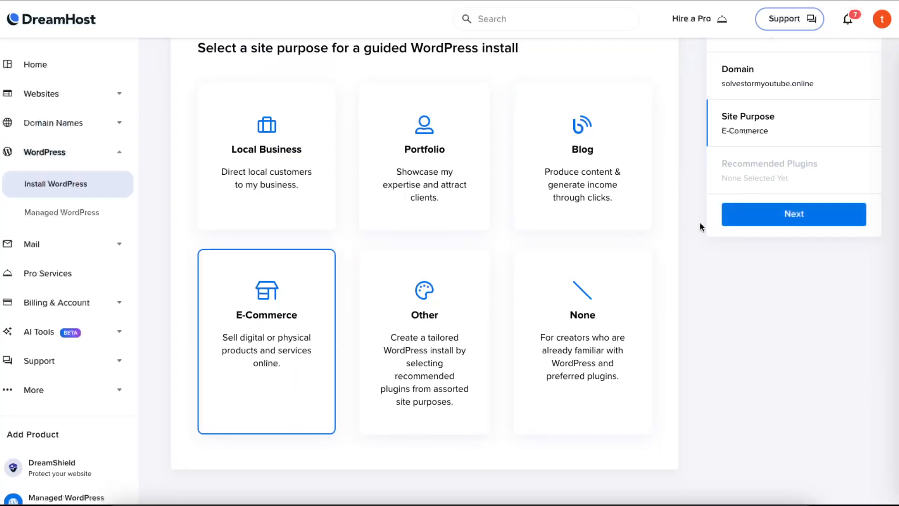
left_click(736, 223)
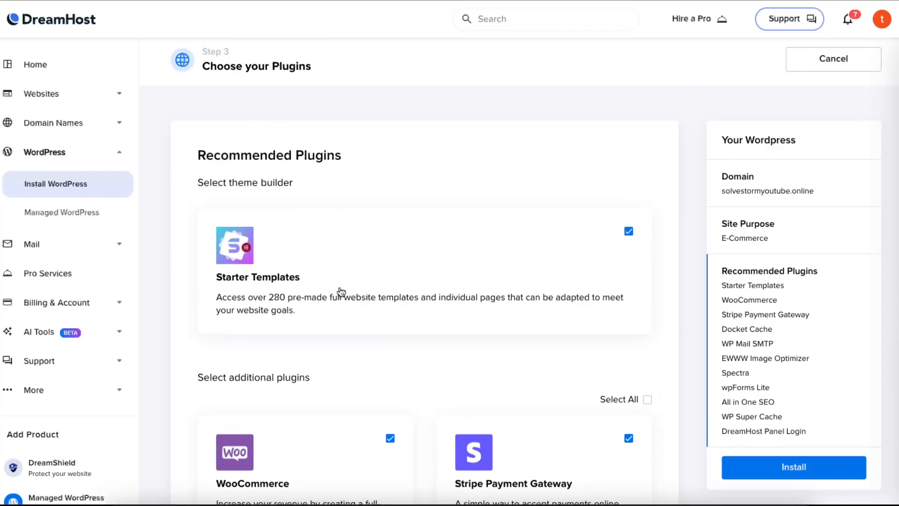
- Review the recommended theme builder and additional plugins, keep the preselected ones and install WordPress
scroll(606, 287, "down", 5)
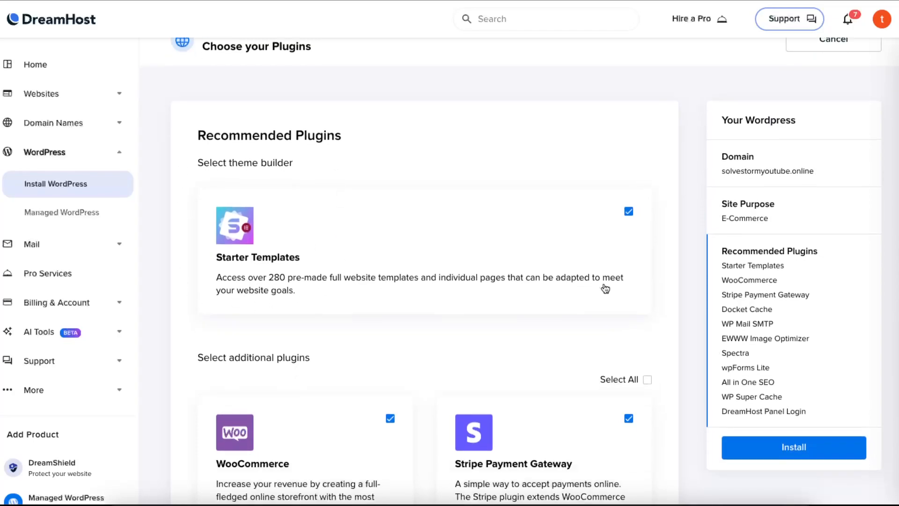
scroll(605, 288, "down", 3)
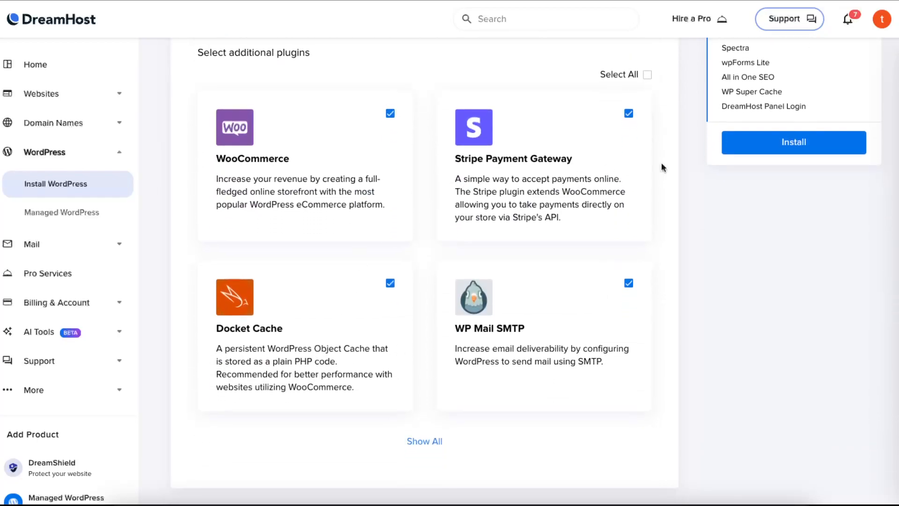
scroll(534, 377, "up", 7)
left_click(826, 476)
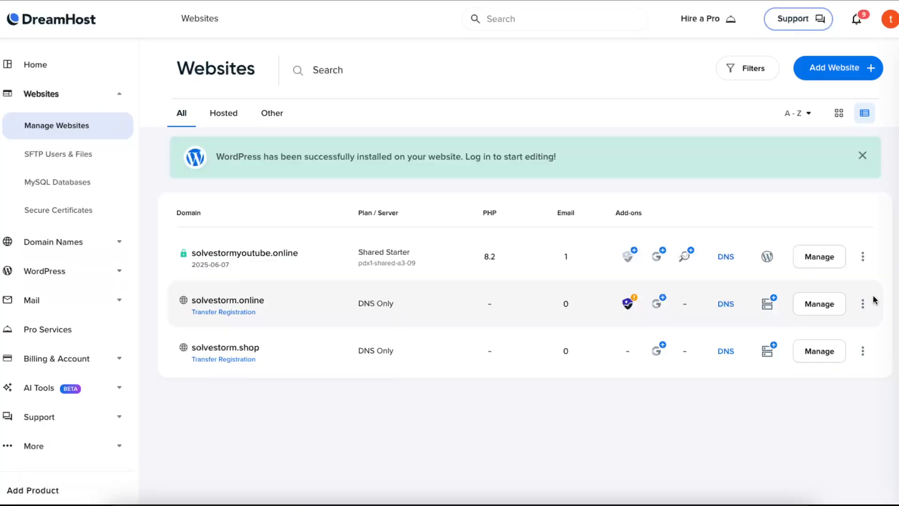
- Open the WordPress dashboard of solvestormyoutube.online and review its list of installed plugins
left_click(766, 256)
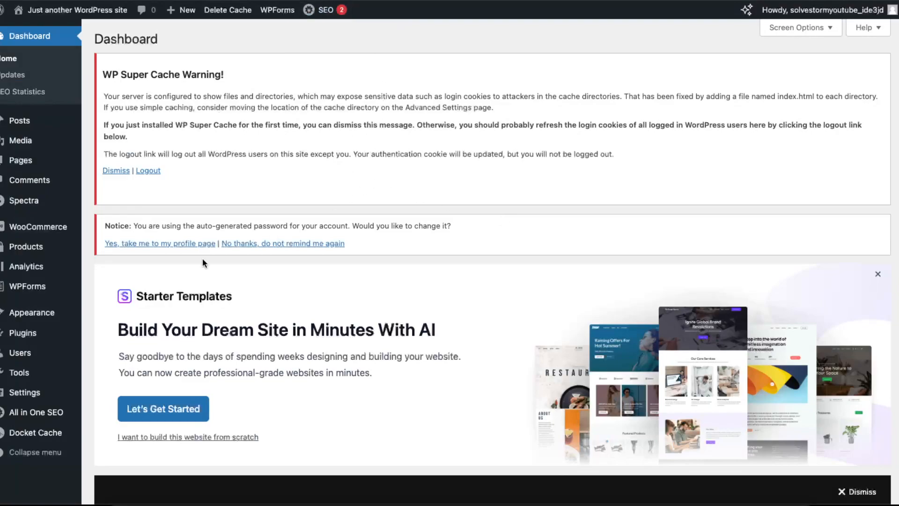
mouse_move(32, 331)
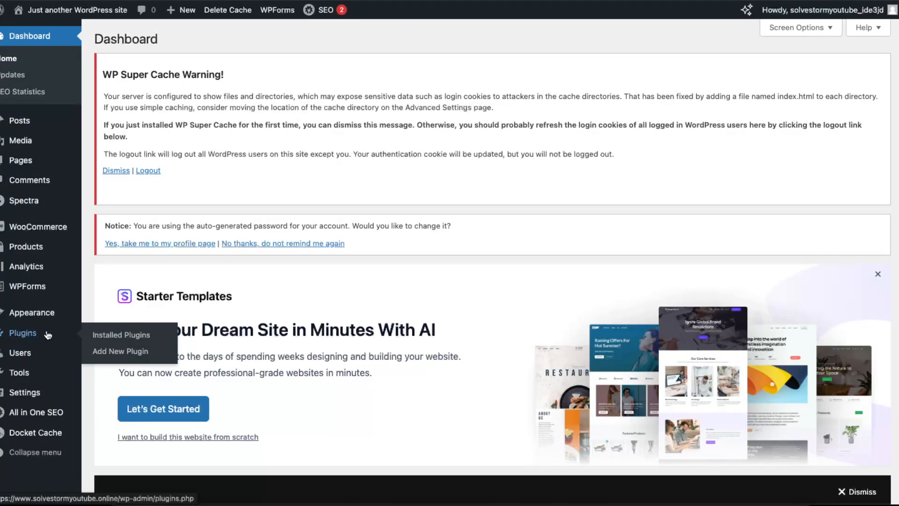
left_click(120, 339)
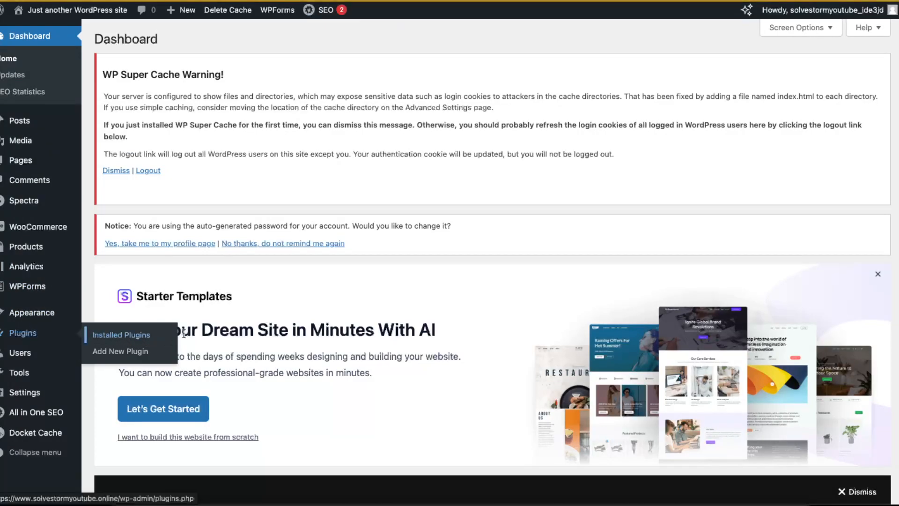
scroll(236, 321, "down", 6)
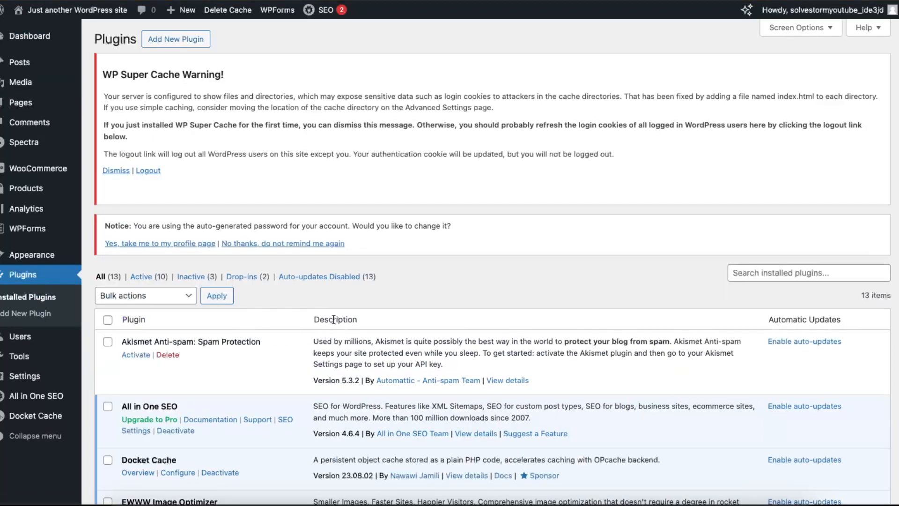
scroll(333, 319, "down", 2)
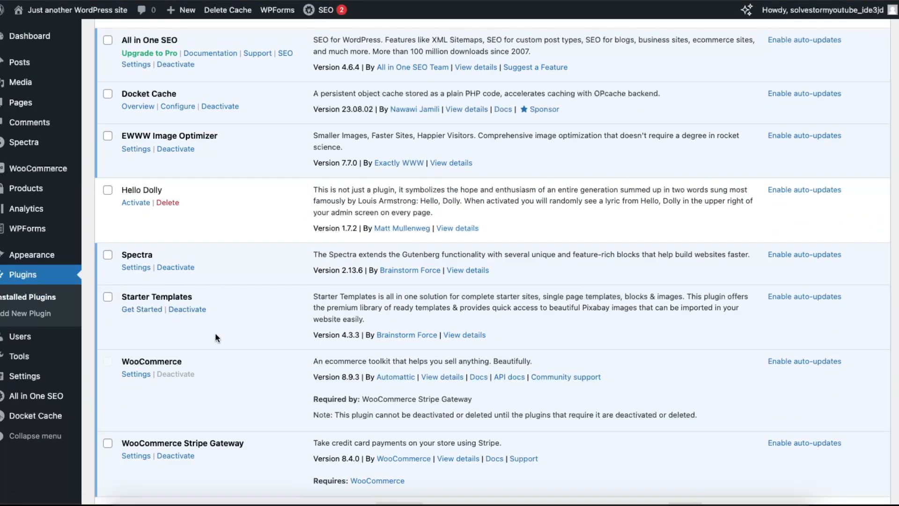
- Open the site's installed themes and go to the catalogue for adding a new theme
mouse_move(44, 256)
left_click(114, 257)
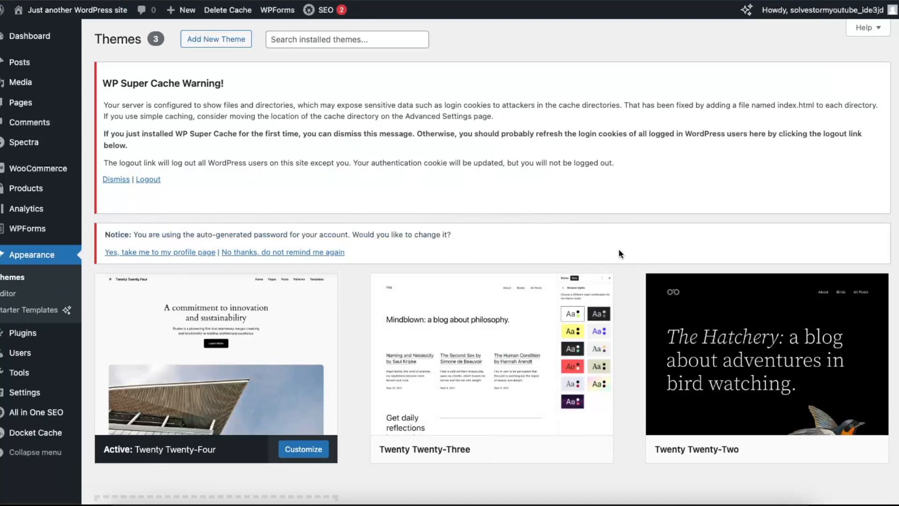
scroll(638, 249, "down", 5)
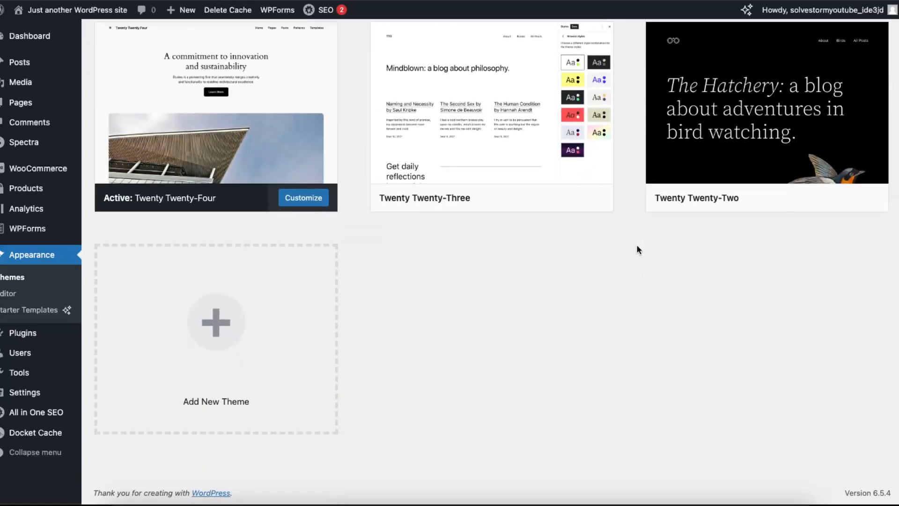
left_click(233, 331)
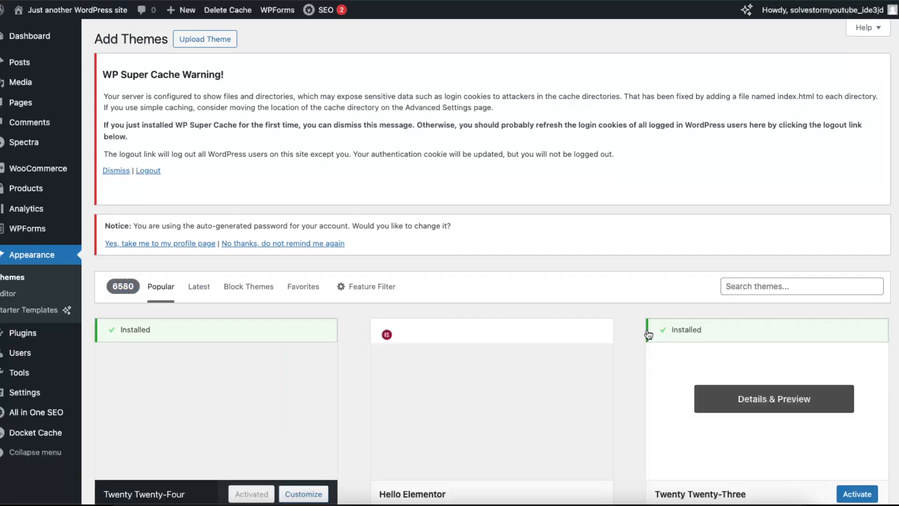
- Browse the popular themes in the theme catalogue to compare the available designs
scroll(647, 332, "down", 9)
scroll(647, 333, "down", 20)
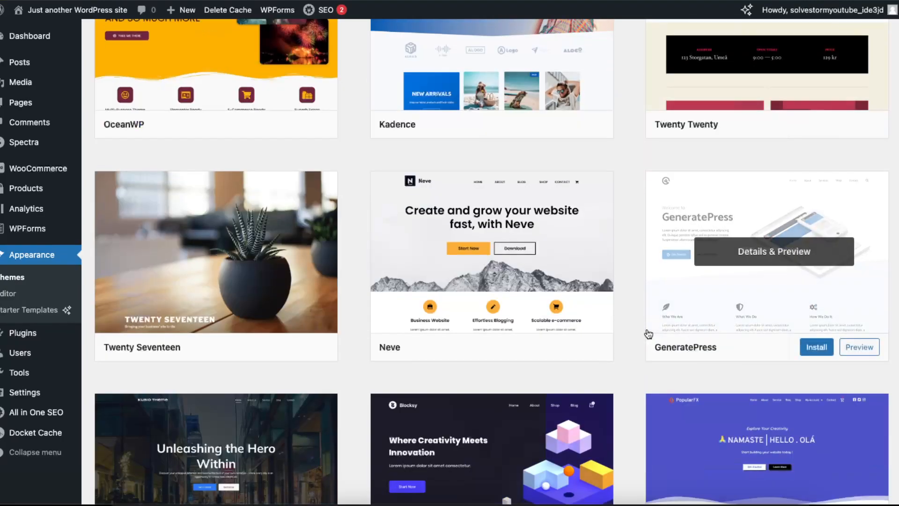
scroll(650, 332, "down", 10)
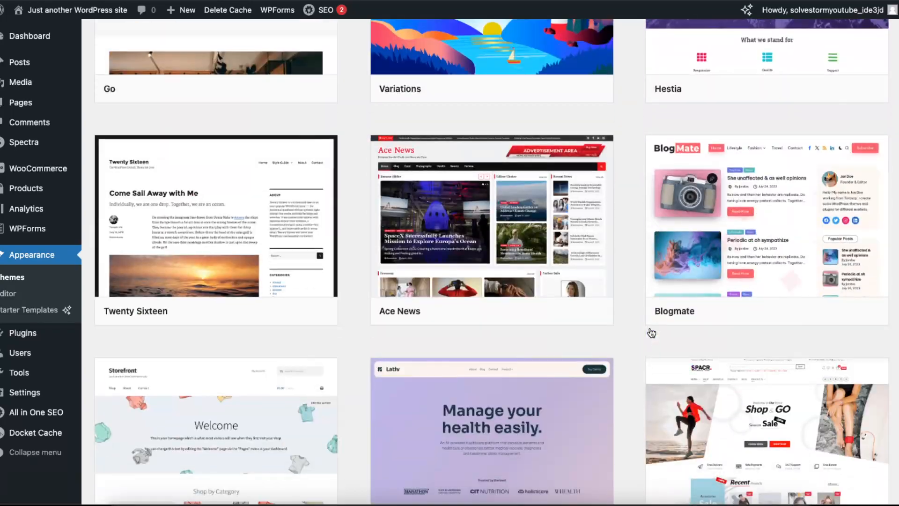
scroll(651, 330, "up", 20)
scroll(650, 332, "up", 20)
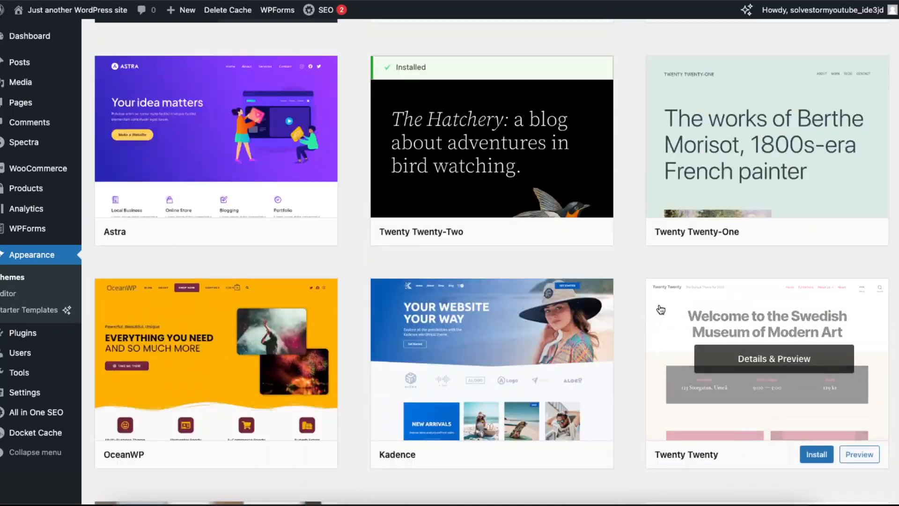
scroll(769, 333, "down", 20)
scroll(770, 335, "down", 12)
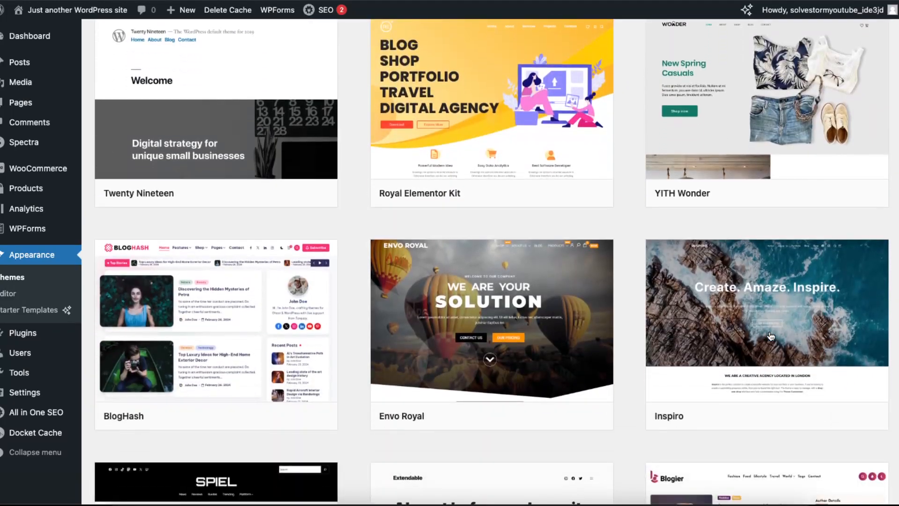
scroll(770, 335, "down", 5)
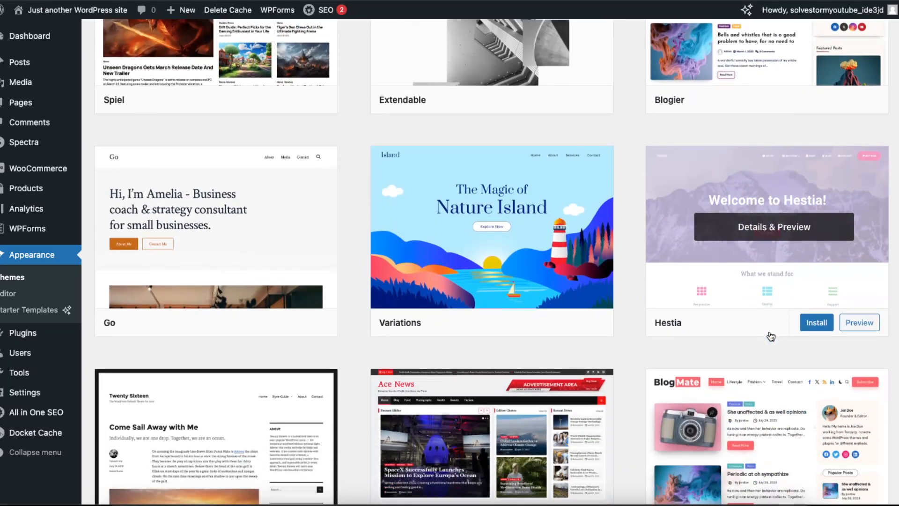
scroll(753, 281, "up", 15)
scroll(753, 281, "up", 10)
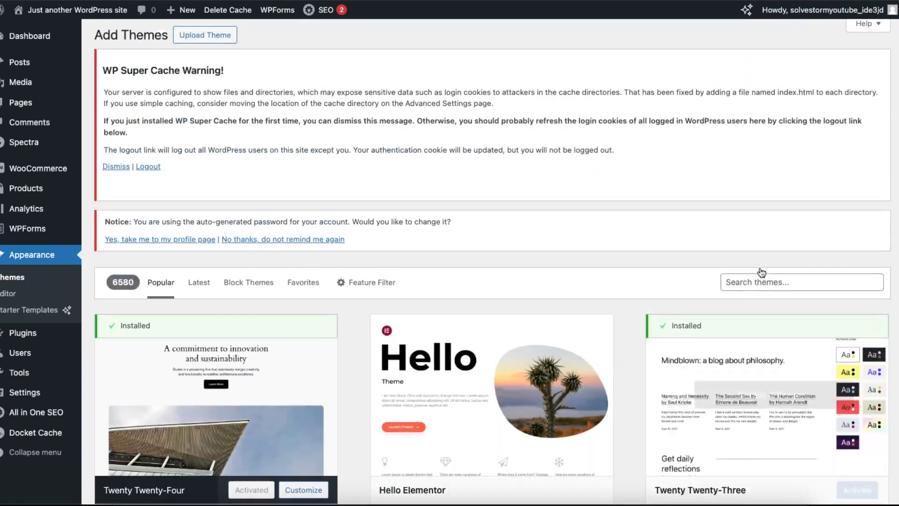
- Search the theme catalogue for "astra", then install and activate the Astra theme
left_click(771, 286)
type("astra")
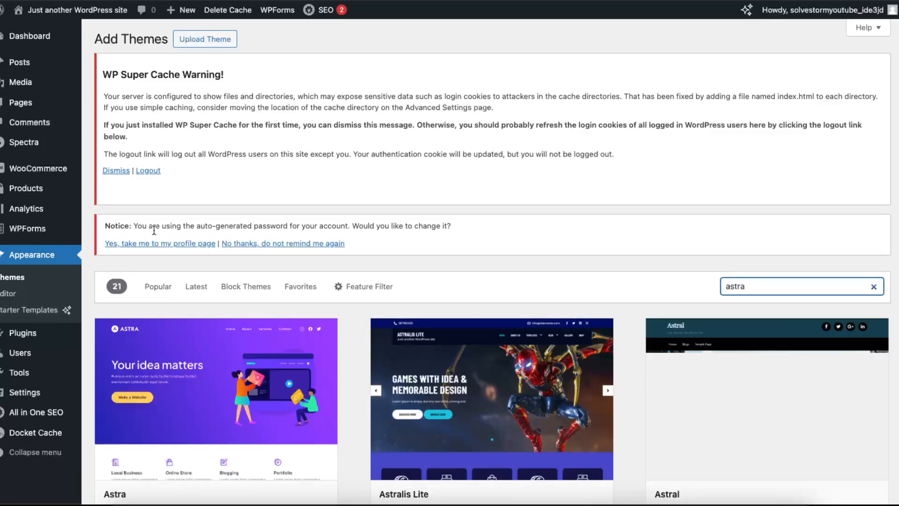
scroll(246, 280, "down", 2)
mouse_move(261, 277)
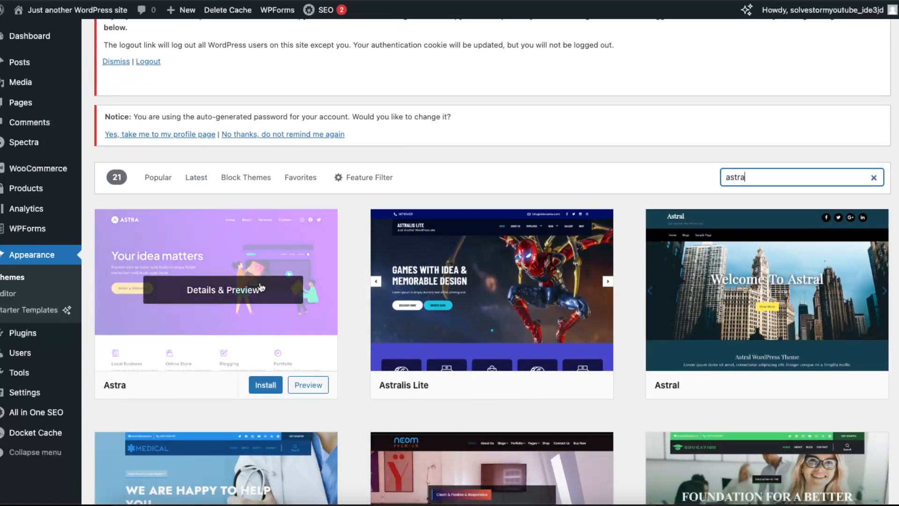
left_click(268, 388)
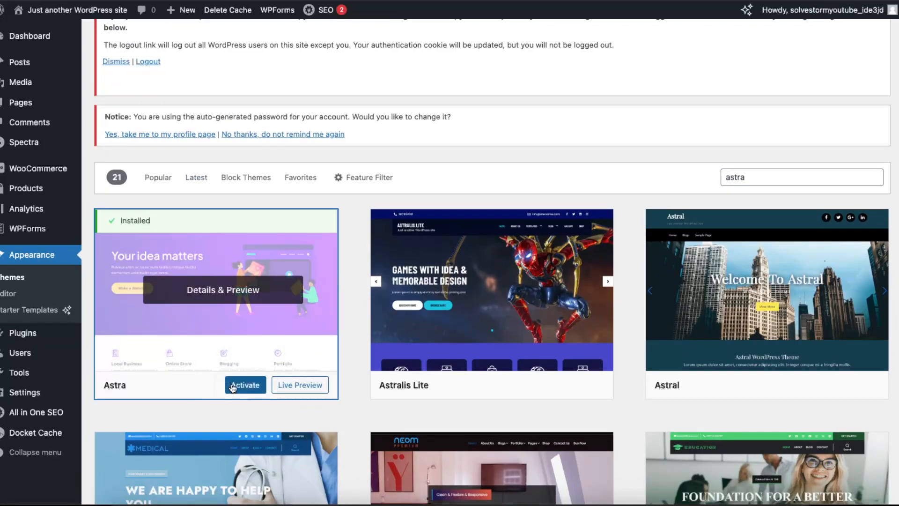
left_click(233, 386)
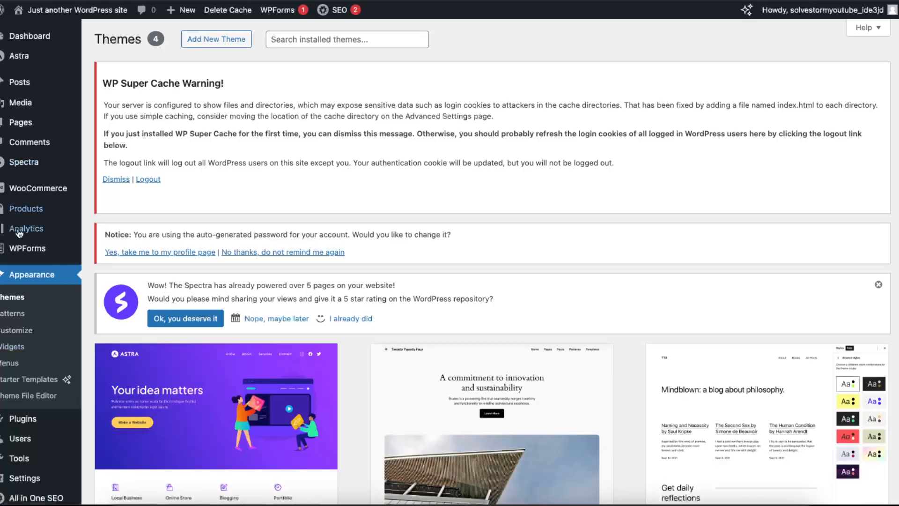
- Open Starter Templates and choose Elementor as the page builder
left_click(29, 382)
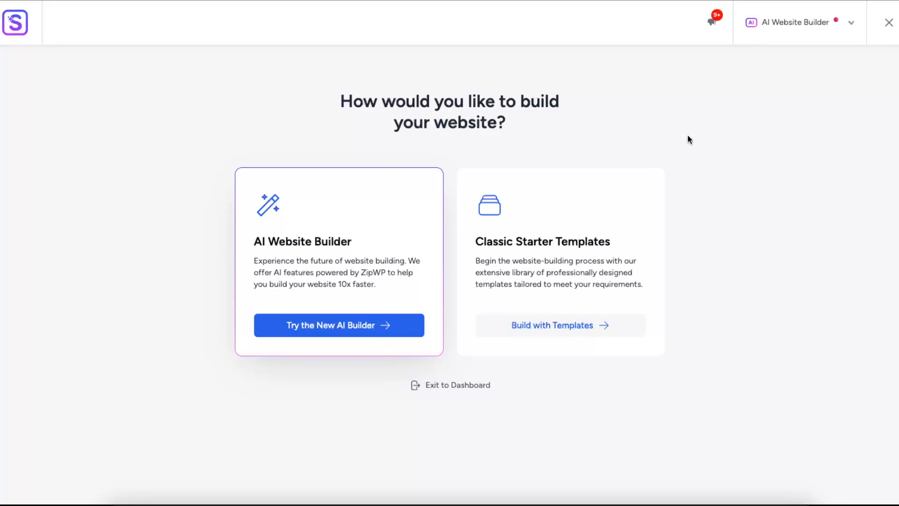
left_click(788, 26)
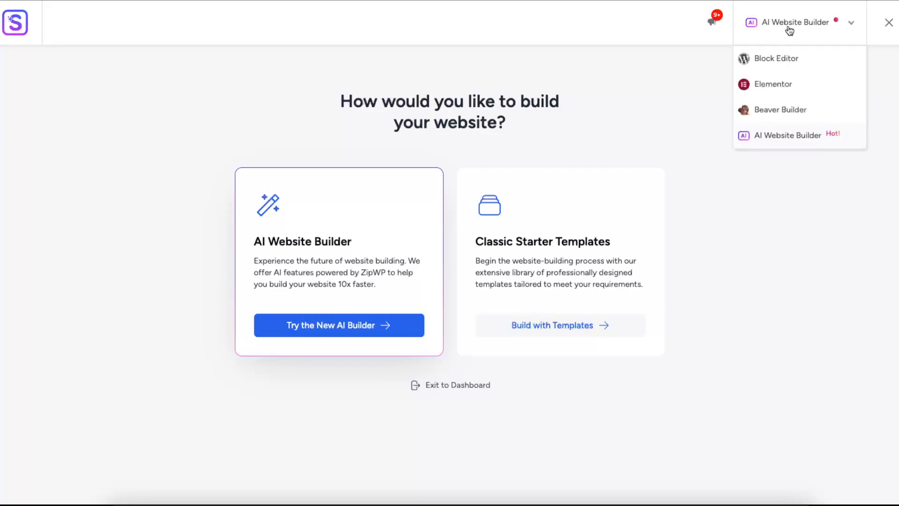
left_click(778, 89)
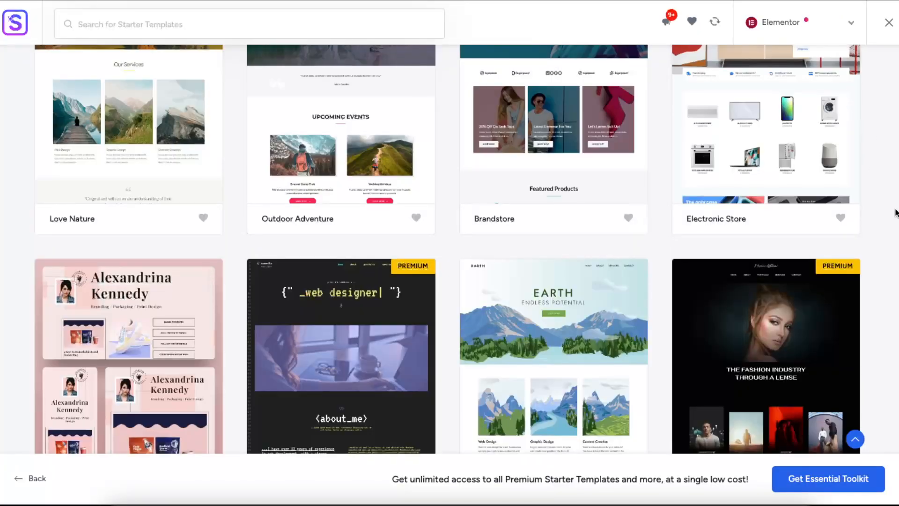
- Filter the Elementor starter templates to the Online Shop type in the E-Commerce category
scroll(895, 210, "up", 4)
scroll(896, 210, "up", 2)
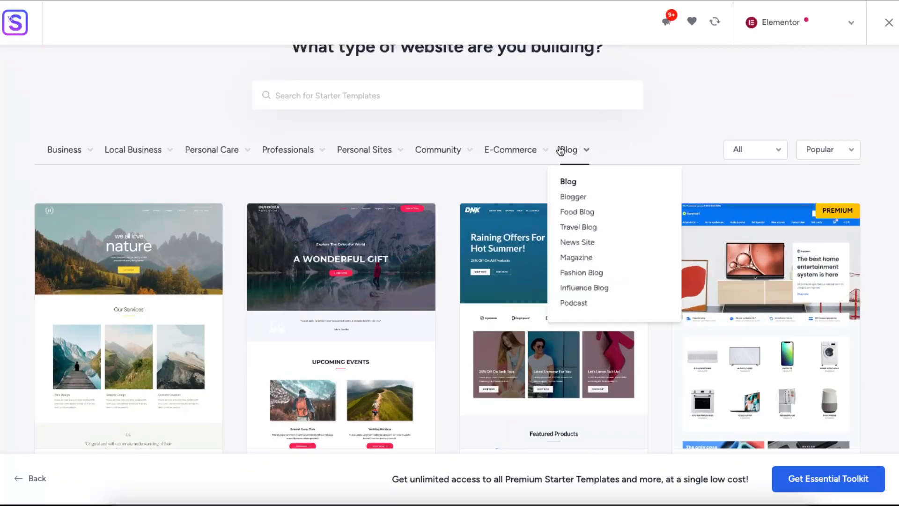
mouse_move(515, 151)
left_click(513, 198)
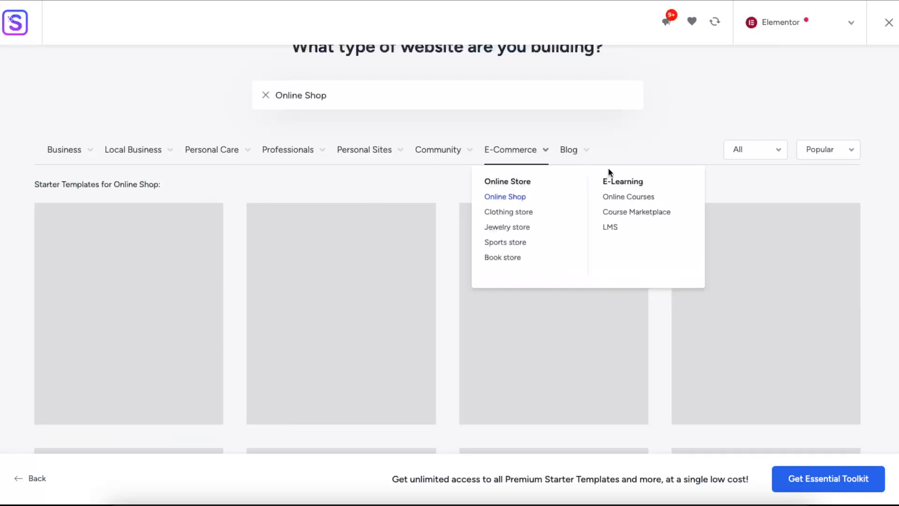
- Choose the Tech Startup design from the Online Shop starter templates
scroll(643, 121, "down", 1)
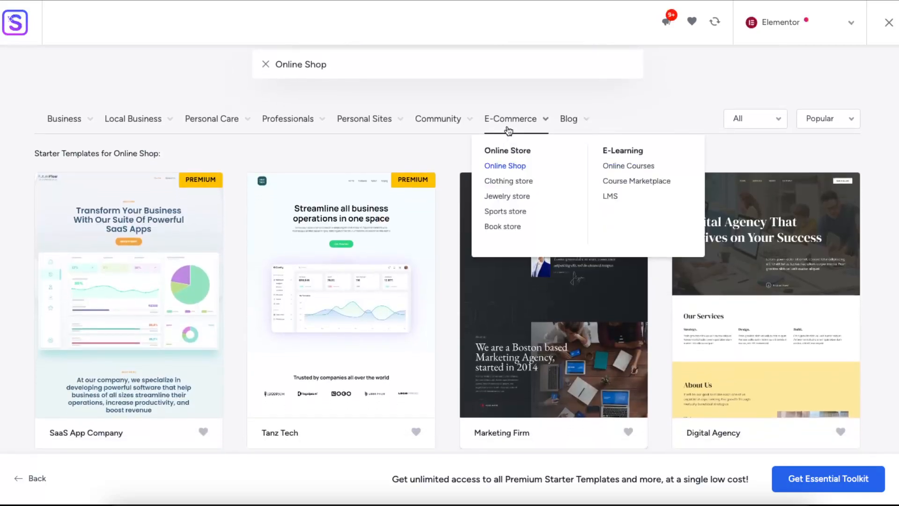
scroll(891, 257, "down", 7)
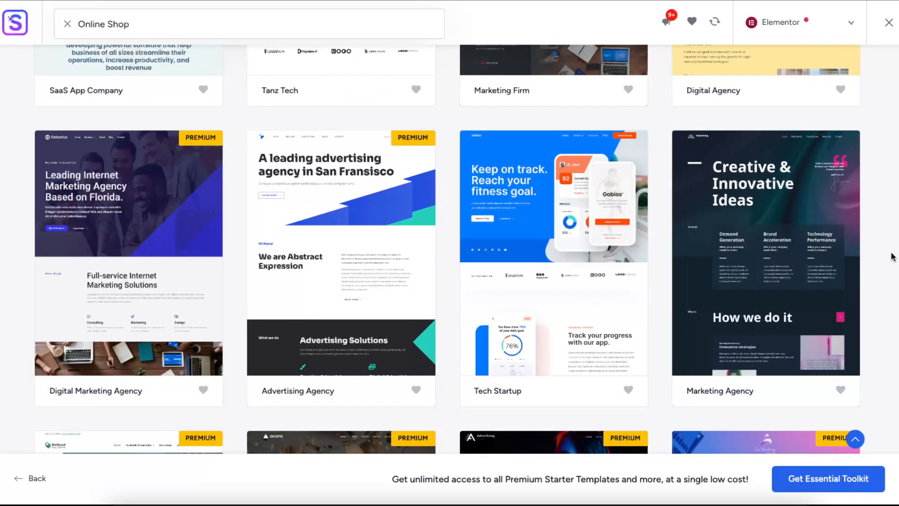
scroll(892, 257, "down", 2)
scroll(892, 257, "down", 6)
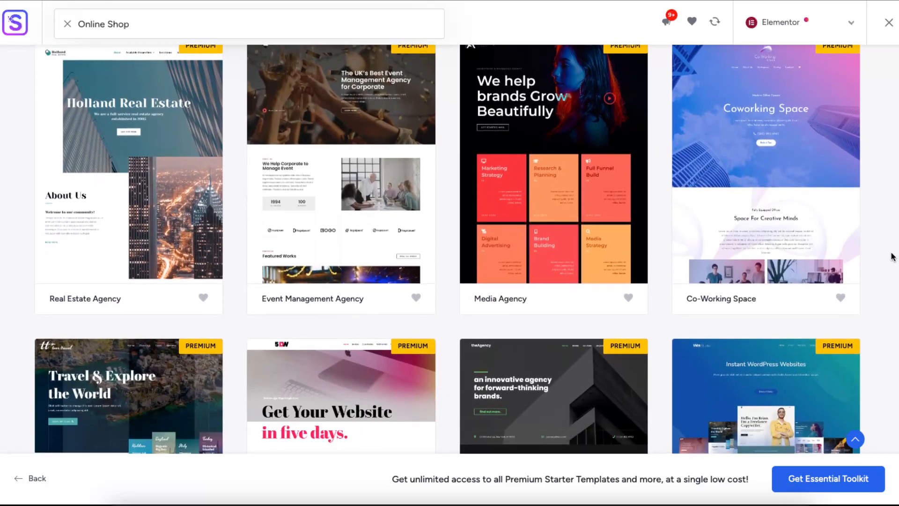
scroll(892, 257, "down", 12)
scroll(893, 257, "up", 2)
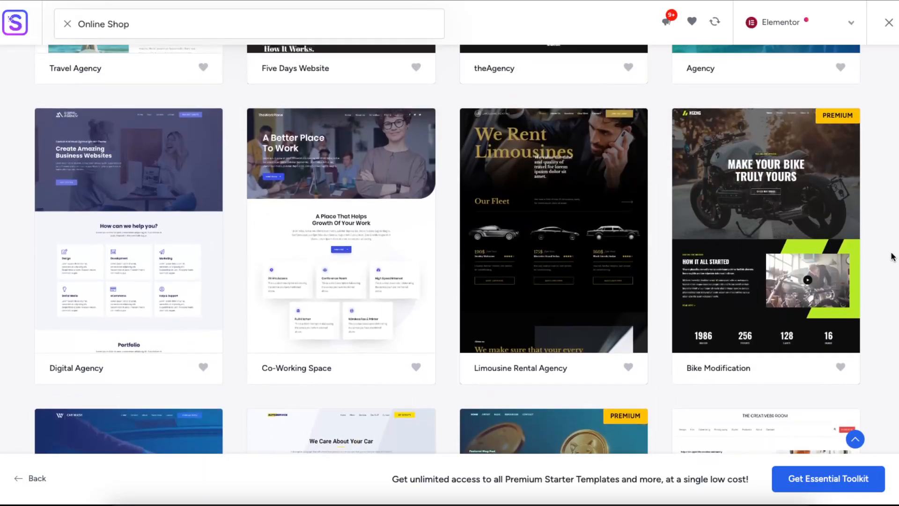
scroll(862, 250, "down", 15)
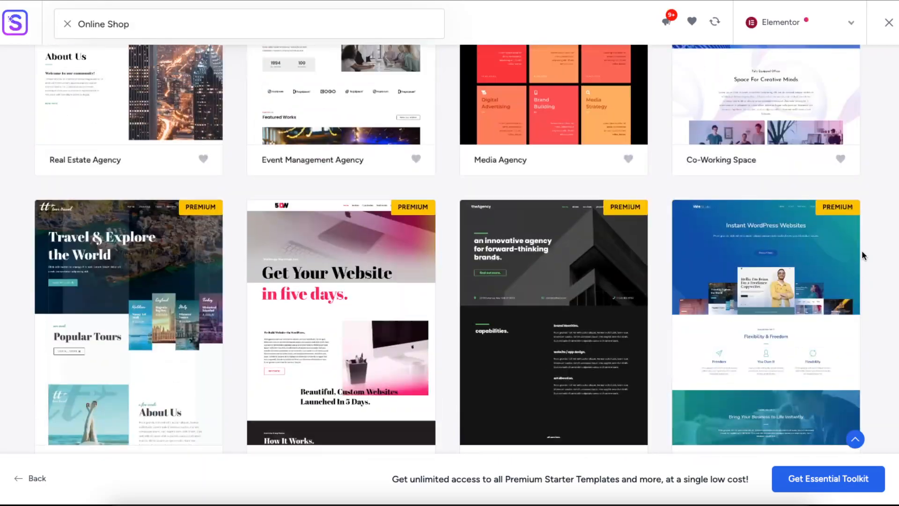
scroll(863, 254, "up", 3)
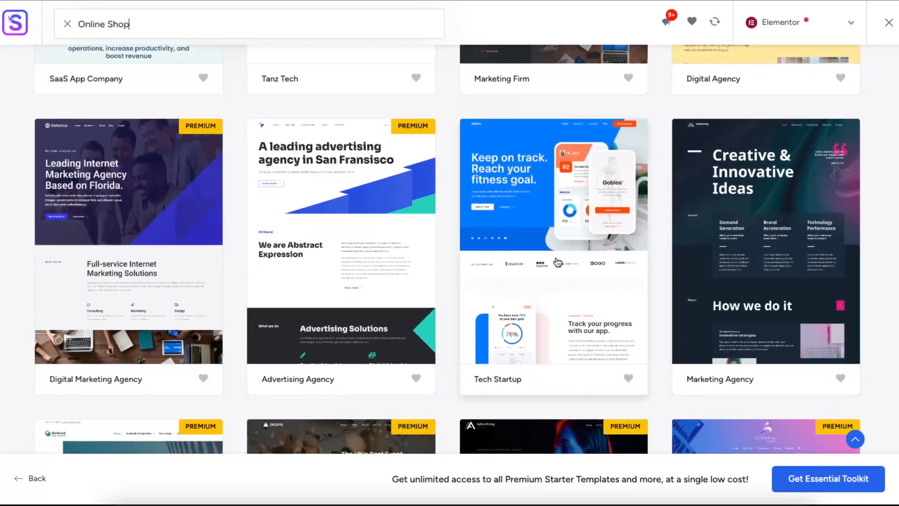
left_click(556, 260)
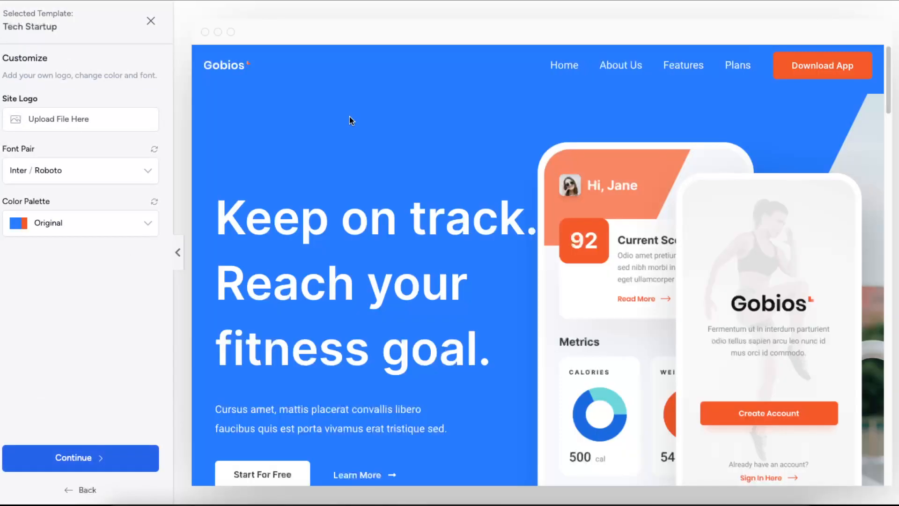
- Set the Solve Storm image from the media library as the site logo with a width of 59 px
left_click(78, 120)
left_click(37, 56)
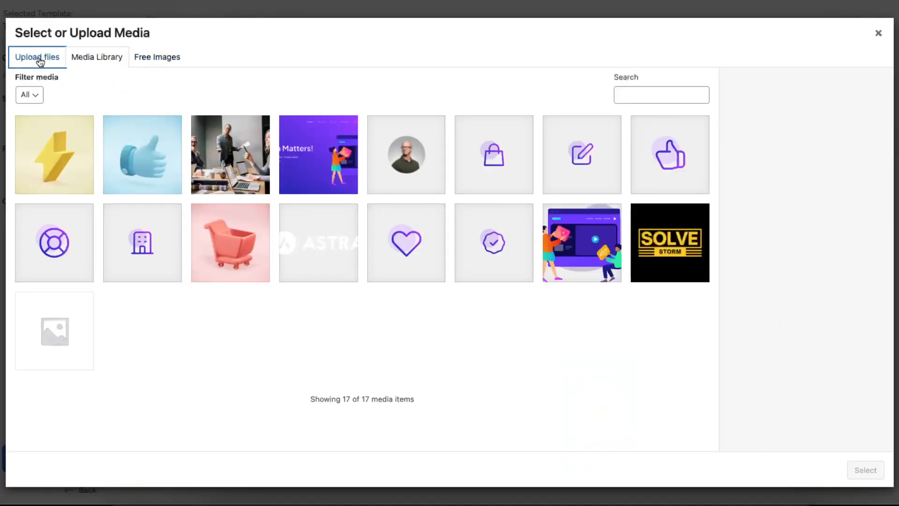
left_click(169, 56)
left_click(111, 57)
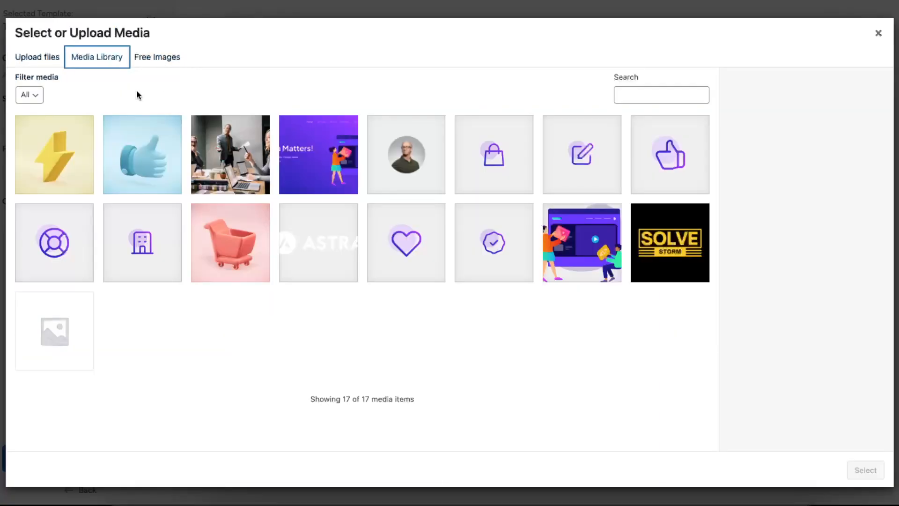
left_click(670, 242)
left_click(870, 469)
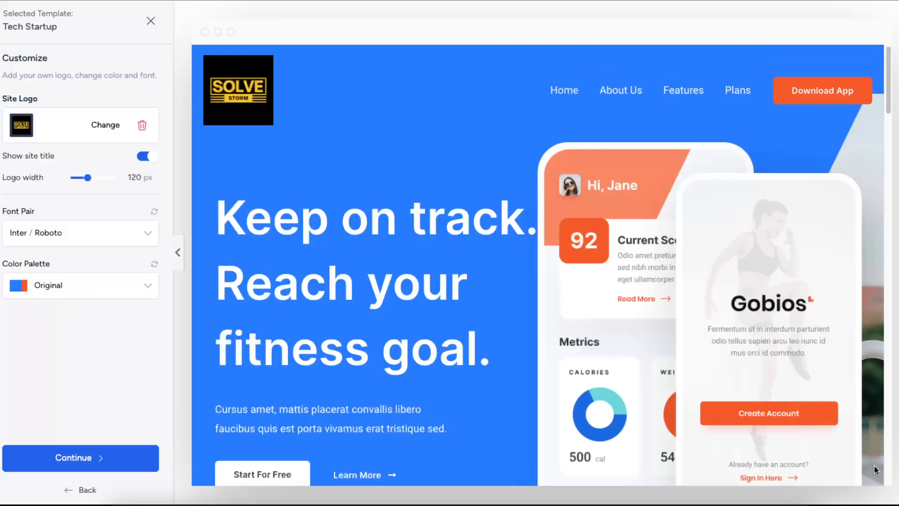
left_click_drag(87, 177, 74, 178)
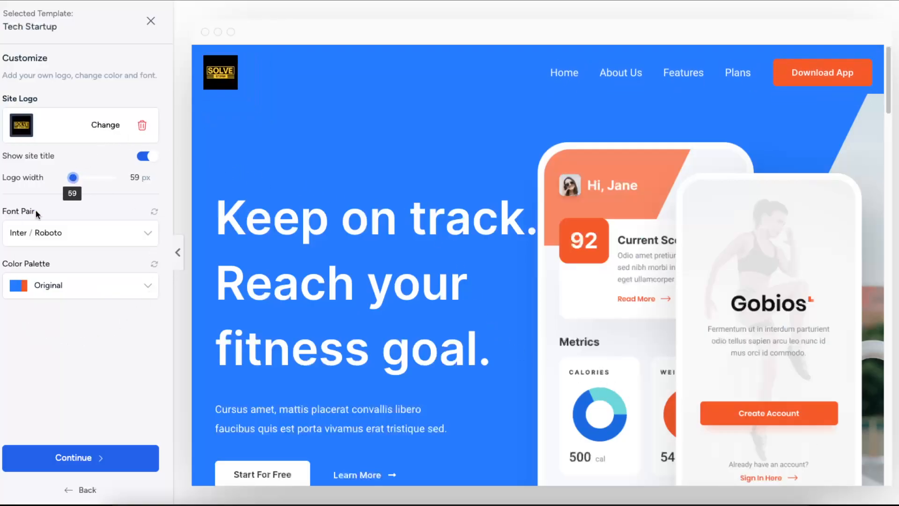
- Look through the color palettes and font pairs available for the Tech Startup template
left_click(64, 286)
scroll(93, 356, "down", 5)
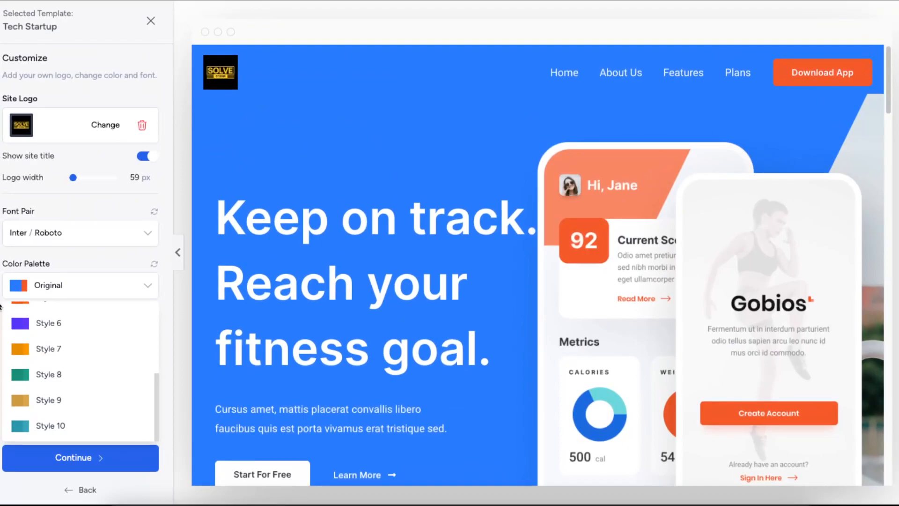
left_click(22, 238)
left_click(36, 231)
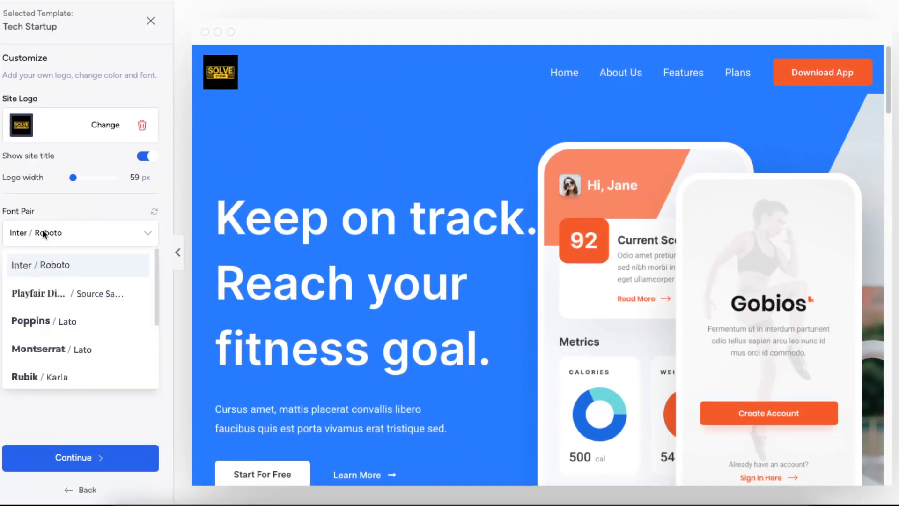
left_click(108, 415)
- Add the Automation & Integrations feature and submit the template import to build the website
left_click(120, 461)
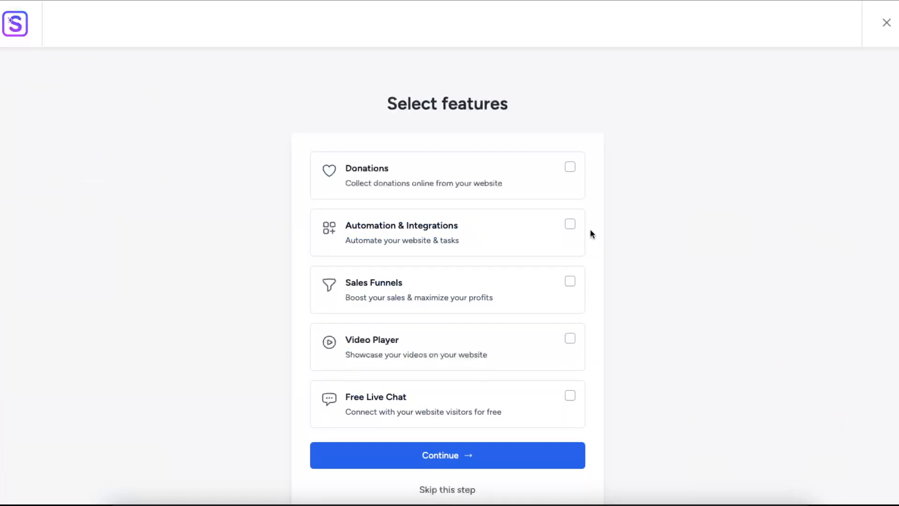
left_click(571, 226)
left_click(560, 455)
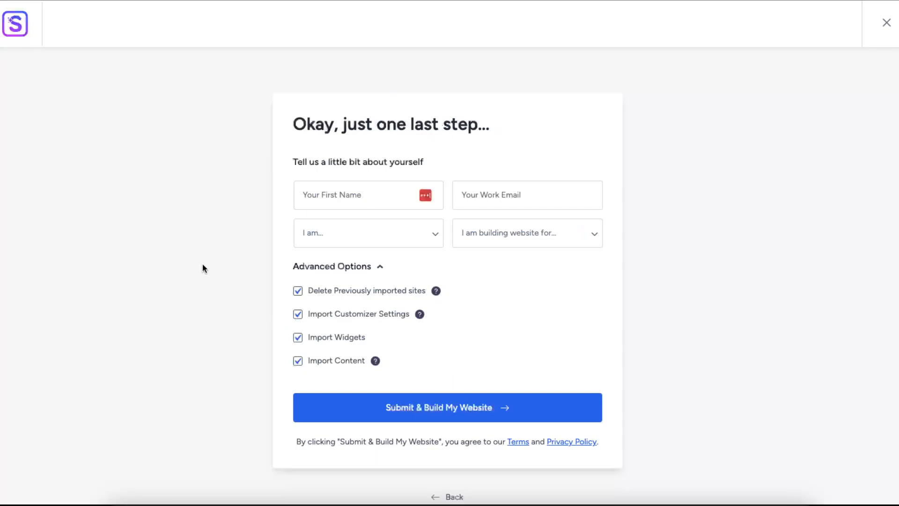
left_click(484, 407)
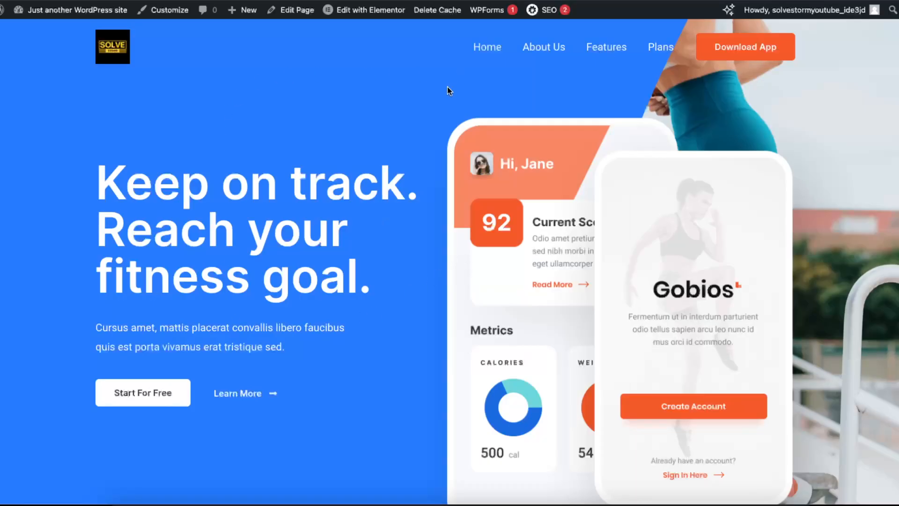
- Open the site's home page for editing with Elementor and look over its sections
mouse_move(349, 13)
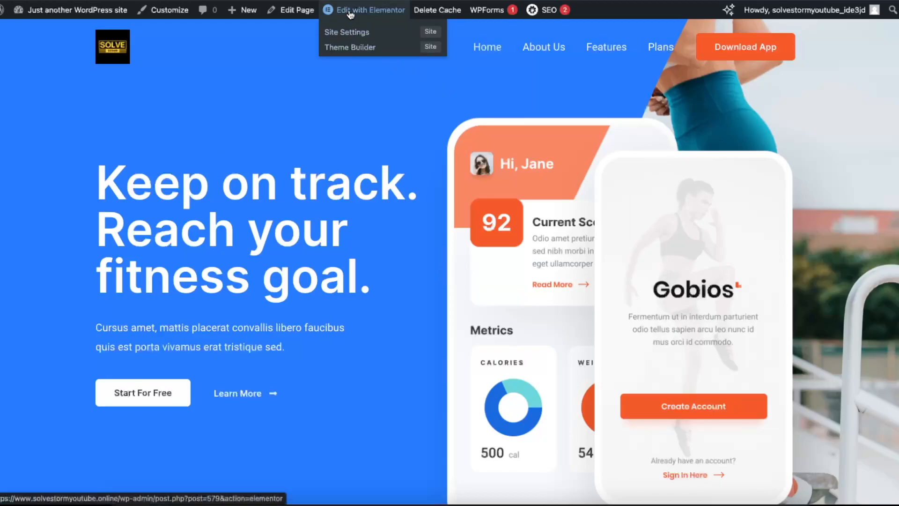
left_click(349, 13)
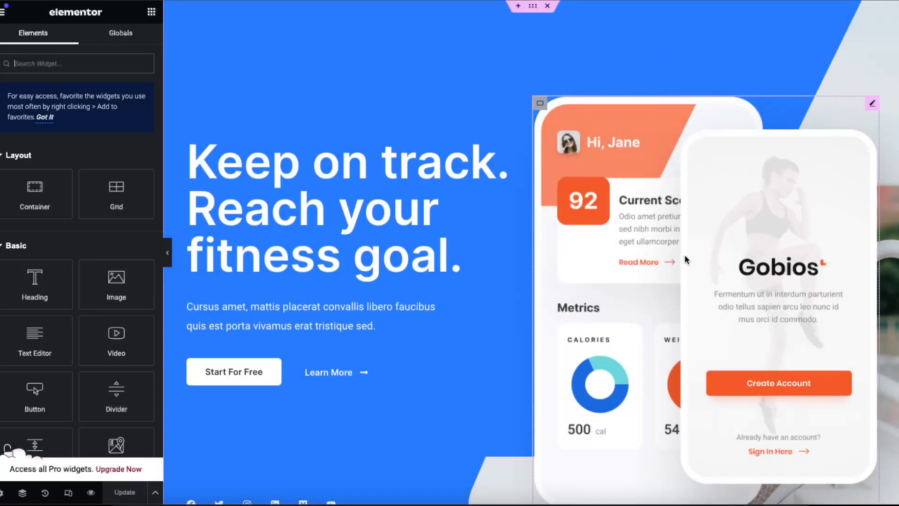
scroll(684, 259, "down", 10)
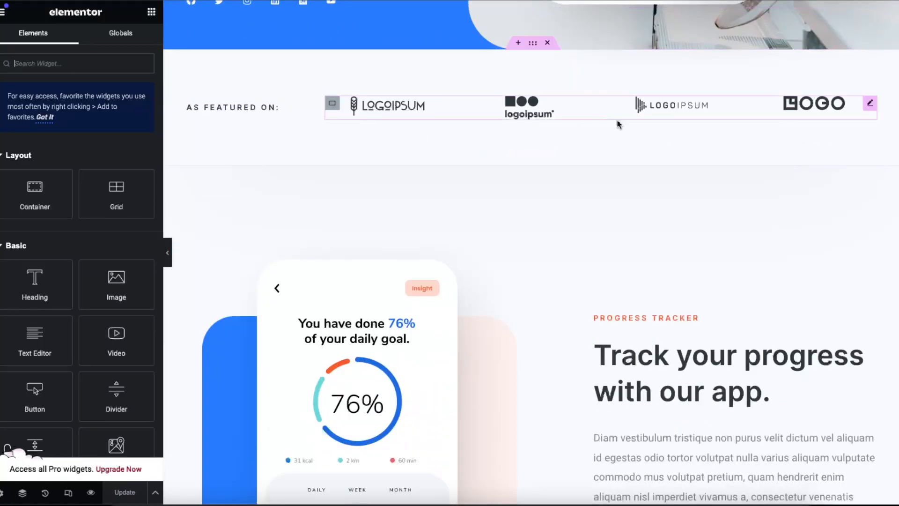
scroll(682, 291, "down", 11)
scroll(685, 289, "up", 10)
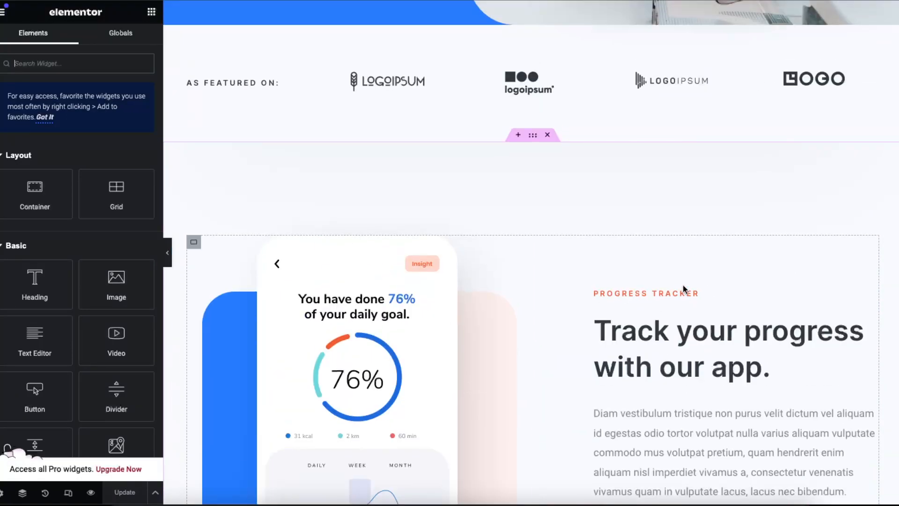
scroll(683, 289, "up", 10)
- Add an empty container from the layout elements below the statistics section
scroll(73, 287, "down", 5)
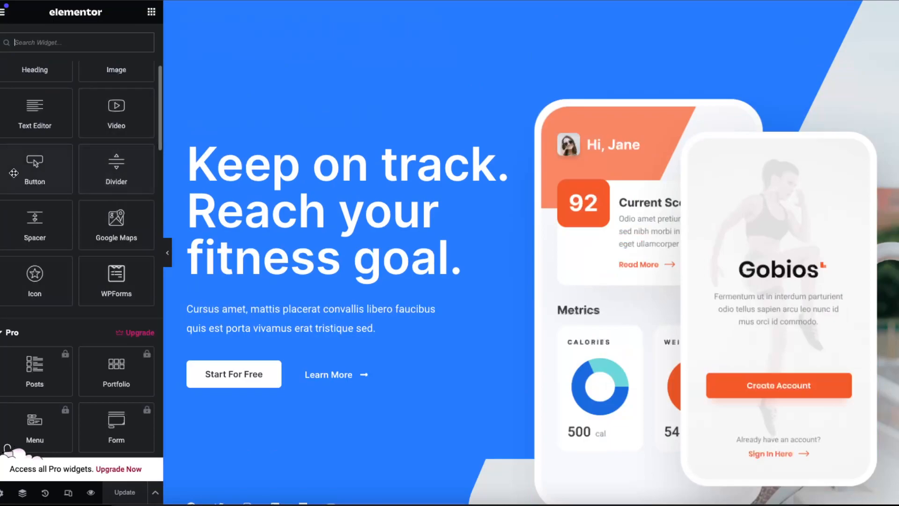
scroll(116, 256, "up", 2)
scroll(116, 256, "up", 2)
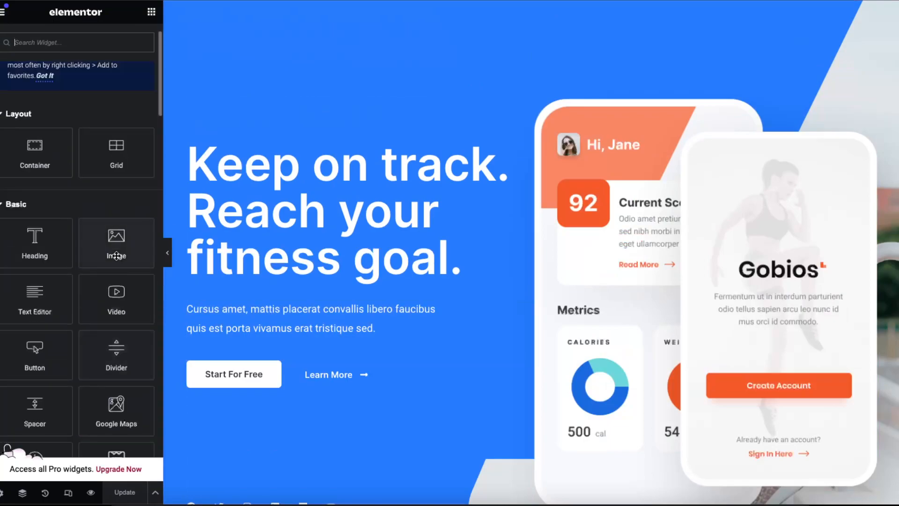
scroll(112, 251, "up", 1)
left_click(25, 175)
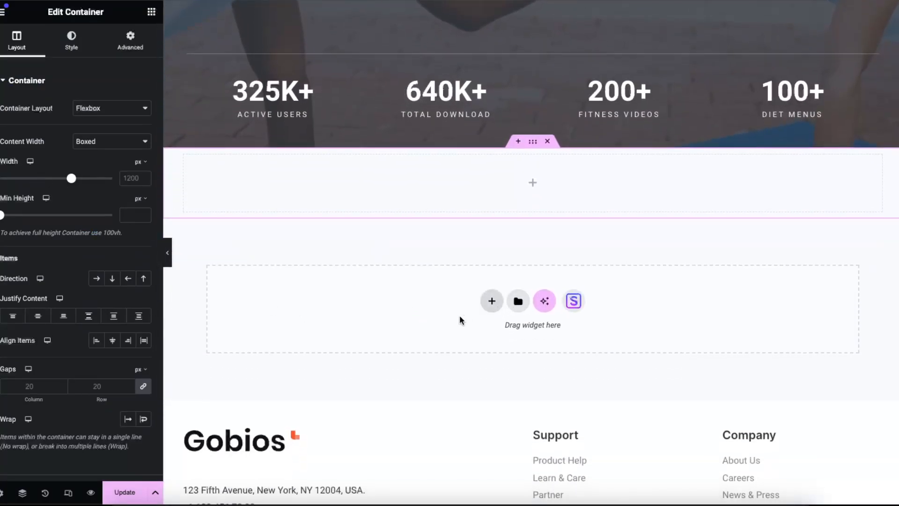
- Add a Flexbox container with four equal columns below the empty one and try to place a Google Maps widget in its first column
left_click(491, 301)
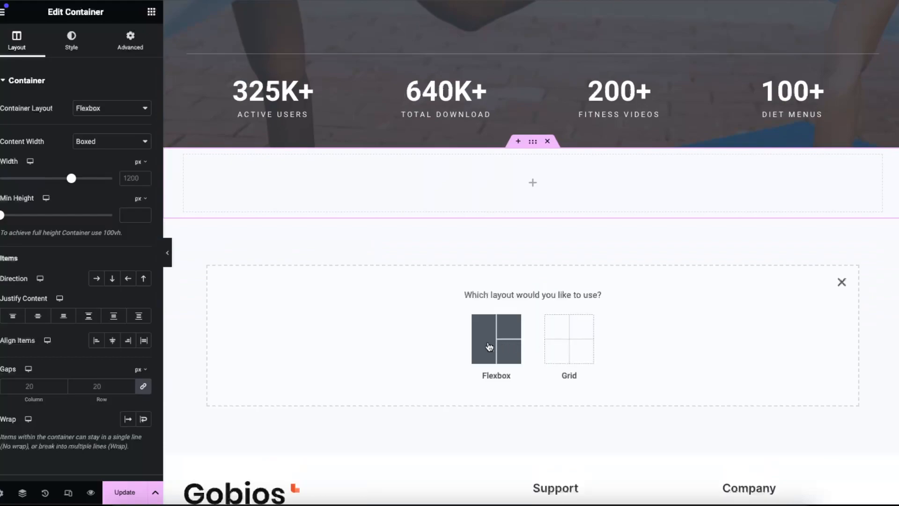
left_click(486, 347)
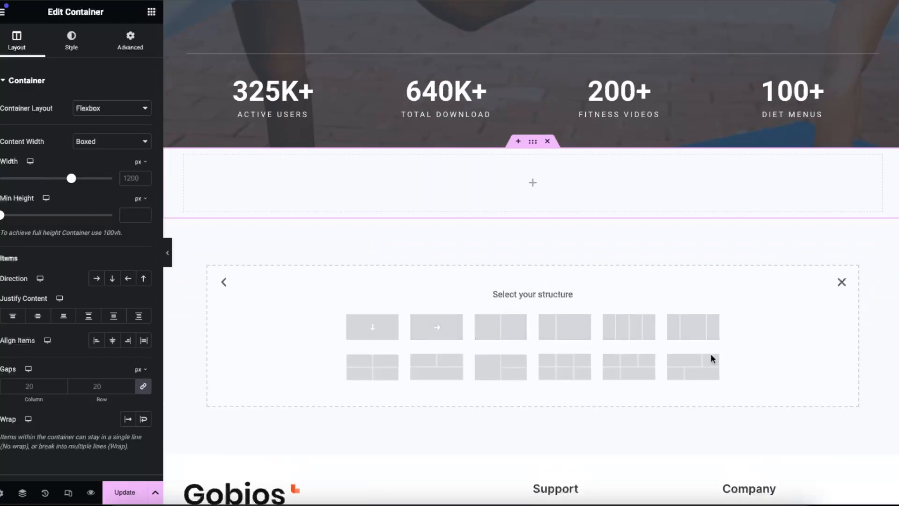
left_click(625, 330)
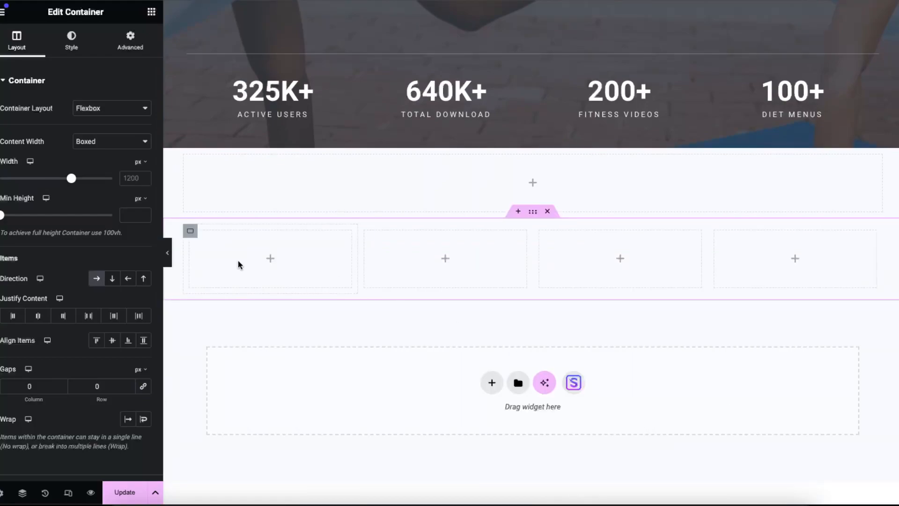
left_click(271, 259)
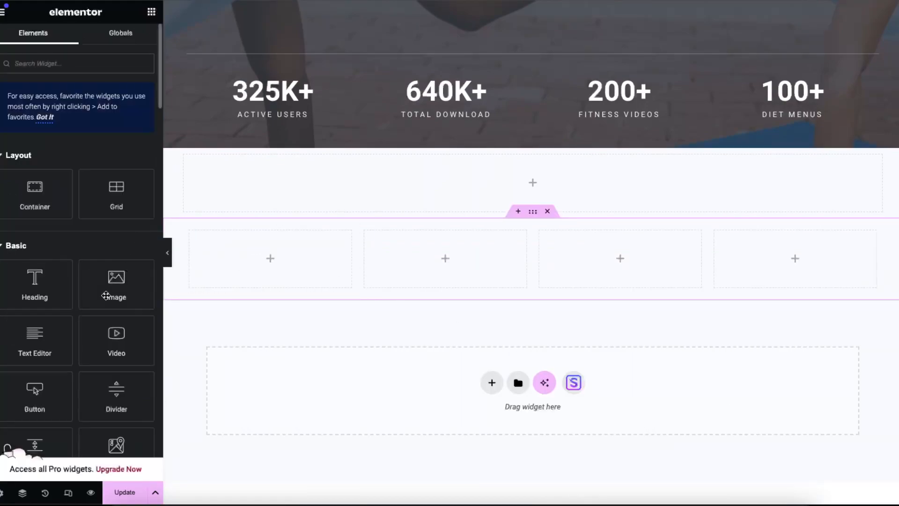
scroll(106, 298, "down", 2)
scroll(126, 267, "down", 2)
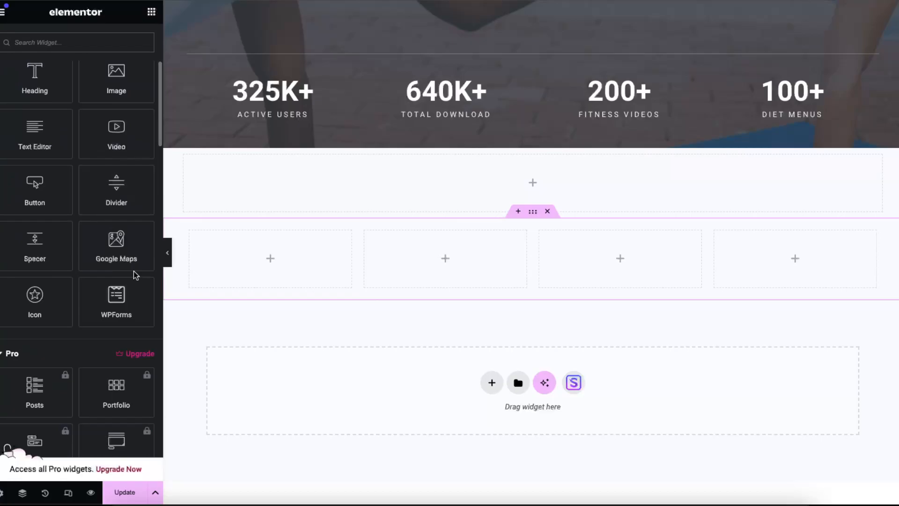
left_click_drag(117, 242, 201, 303)
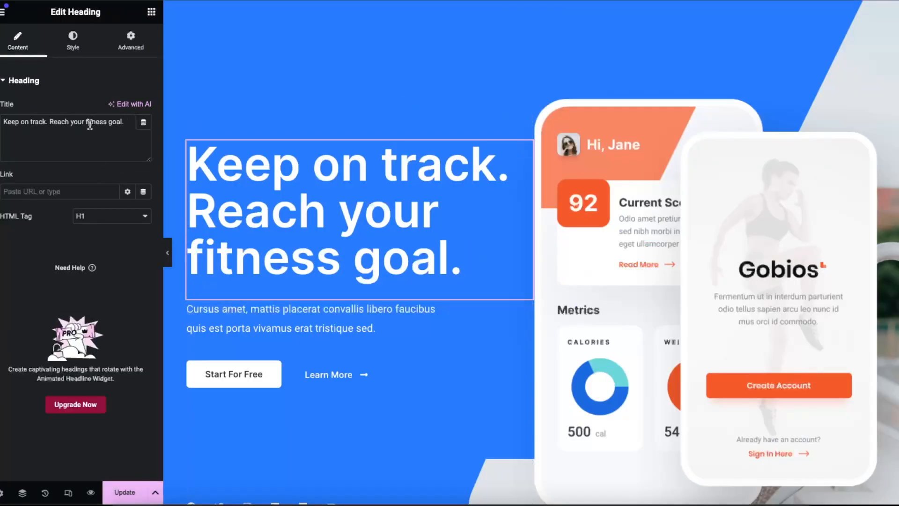
- Select the hero heading's title text for editing, and open the image settings of the app mockup beside it
double_click(89, 124)
triple_click(62, 123)
scroll(658, 346, "down", 3)
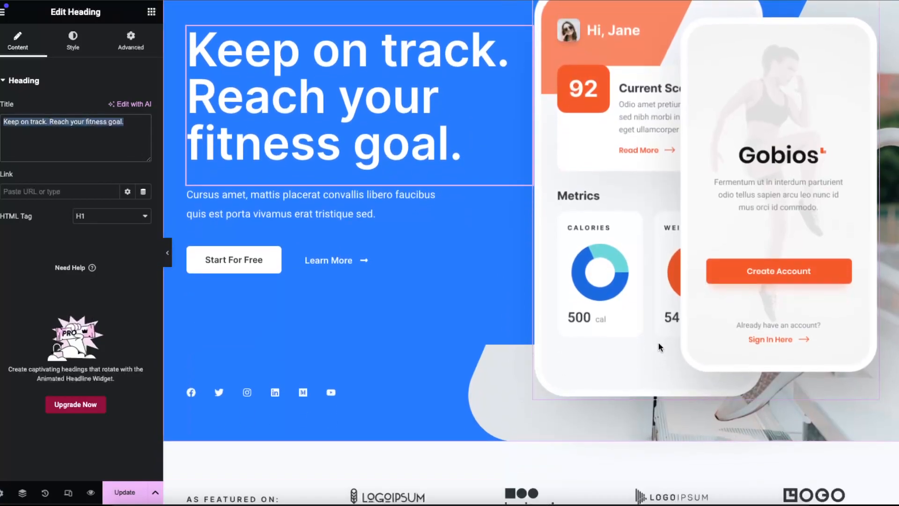
scroll(669, 304, "up", 3)
left_click(678, 272)
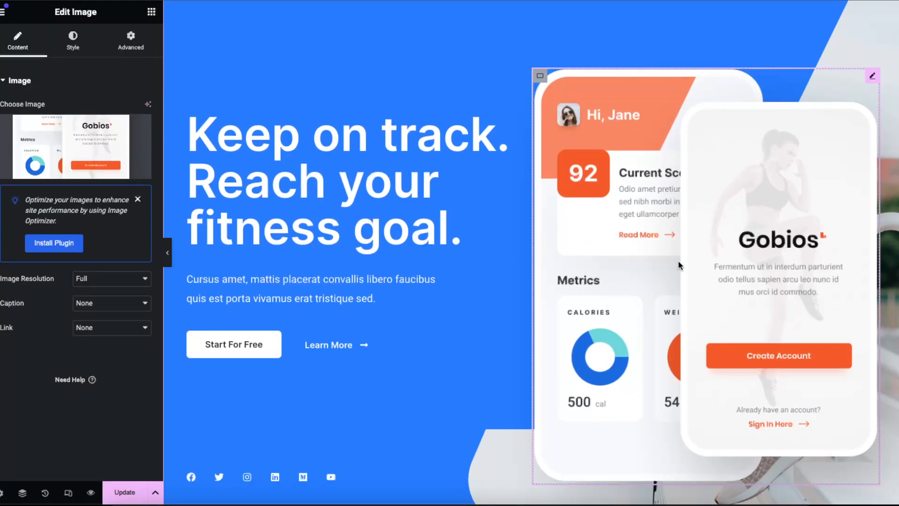
- Examine the remaining home page sections down to the footer with its contact details and link columns
scroll(678, 264, "down", 7)
scroll(315, 134, "up", 3)
scroll(545, 222, "down", 8)
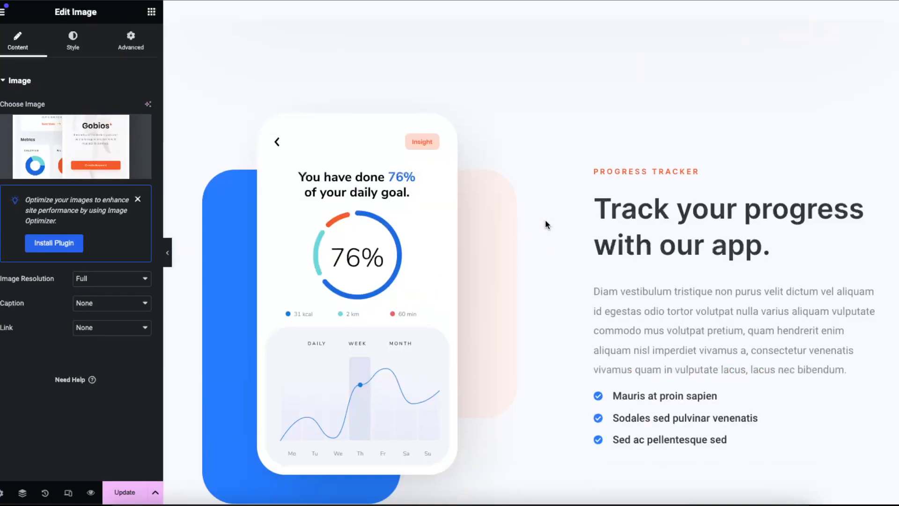
scroll(667, 216, "down", 15)
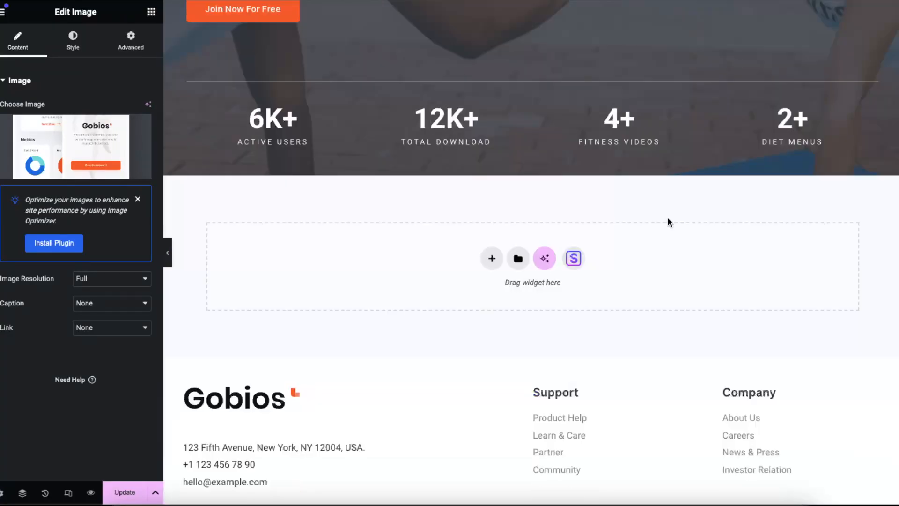
scroll(667, 217, "down", 2)
left_click_drag(184, 354, 293, 399)
left_click(179, 344)
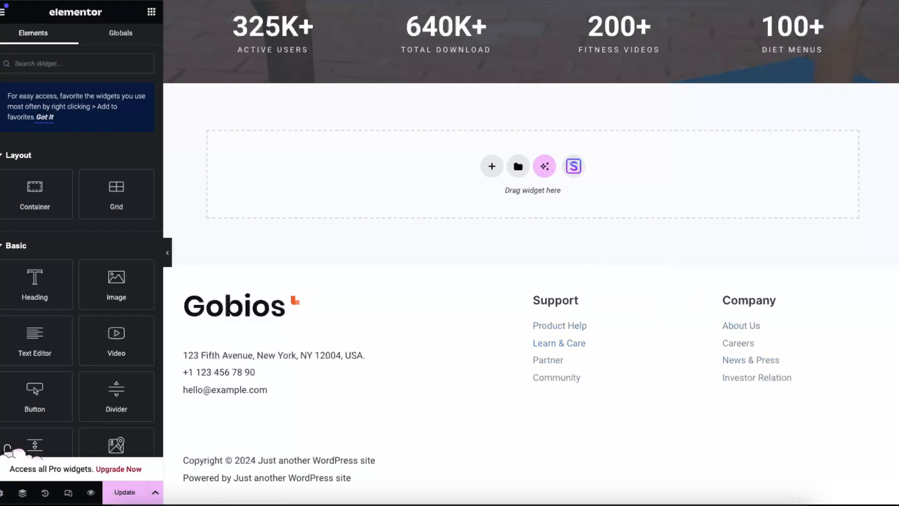
scroll(105, 144, "down", 1)
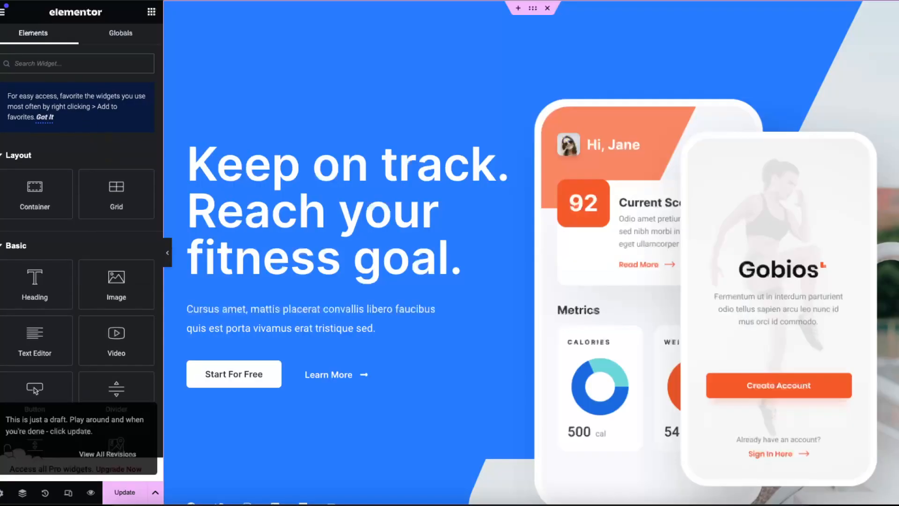
- Look over the Theme Builder's site parts, such as header, footer and single page, and close it again
type("d")
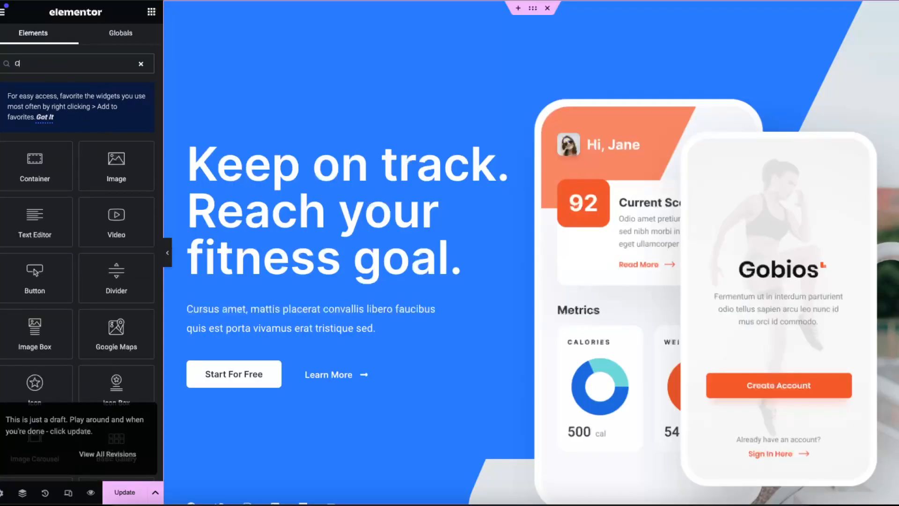
left_click(143, 65)
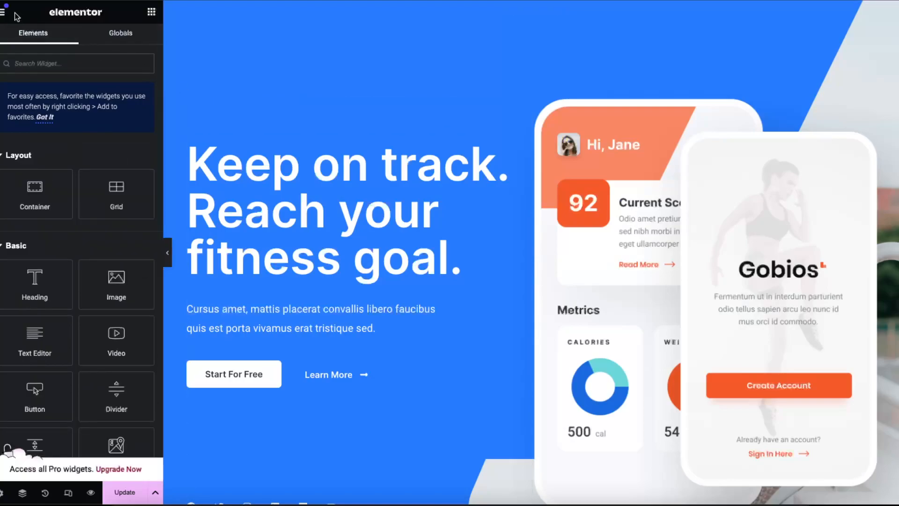
left_click(2, 15)
left_click(36, 88)
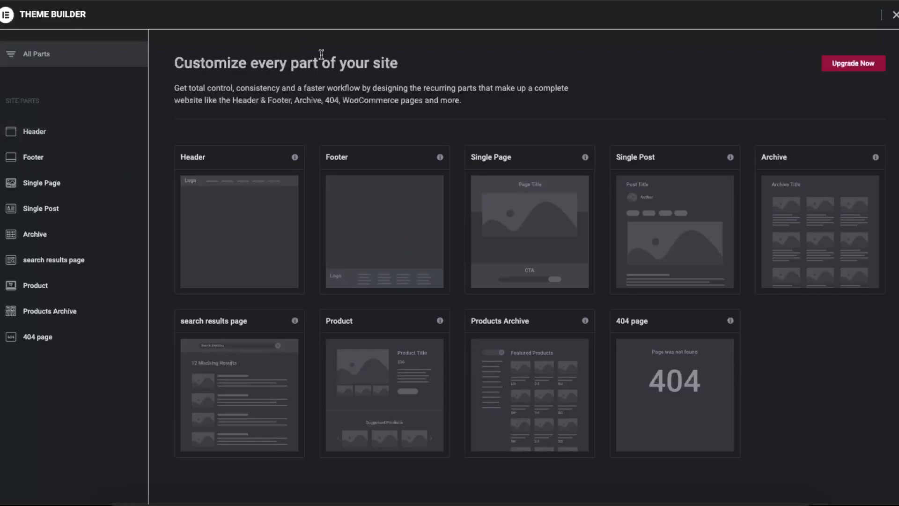
left_click(895, 14)
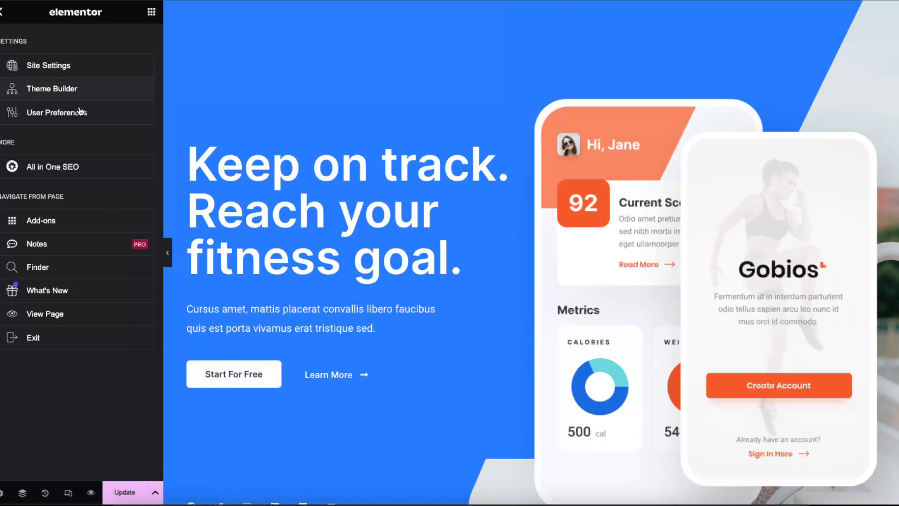
- Open the site settings and review the theme style options for buttons and typography
left_click(78, 70)
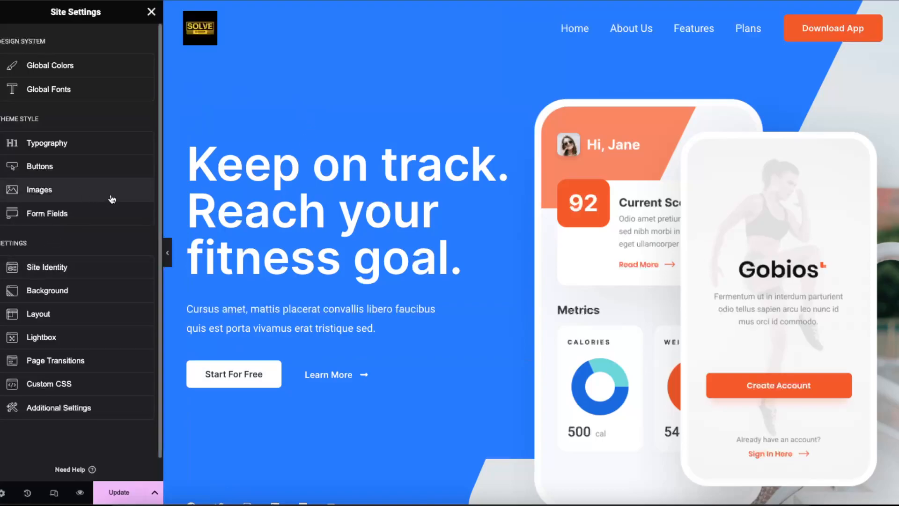
left_click(60, 174)
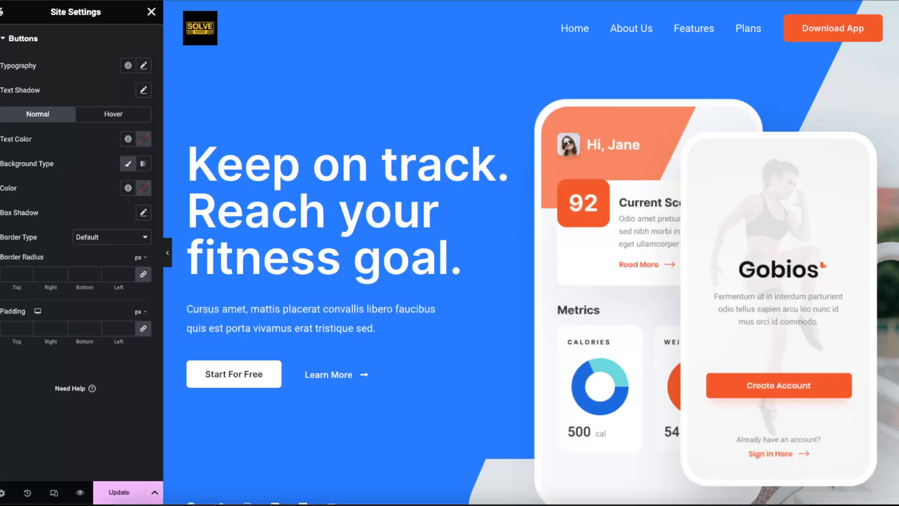
left_click(1, 12)
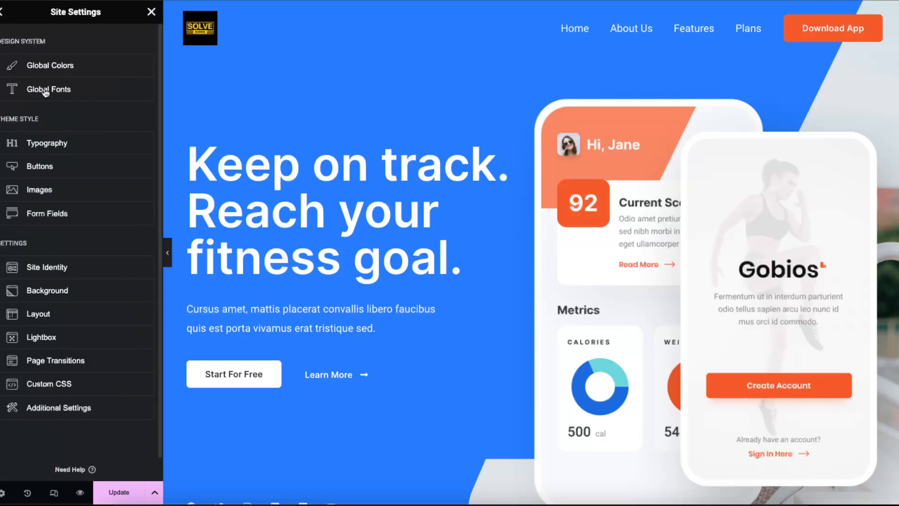
left_click(50, 146)
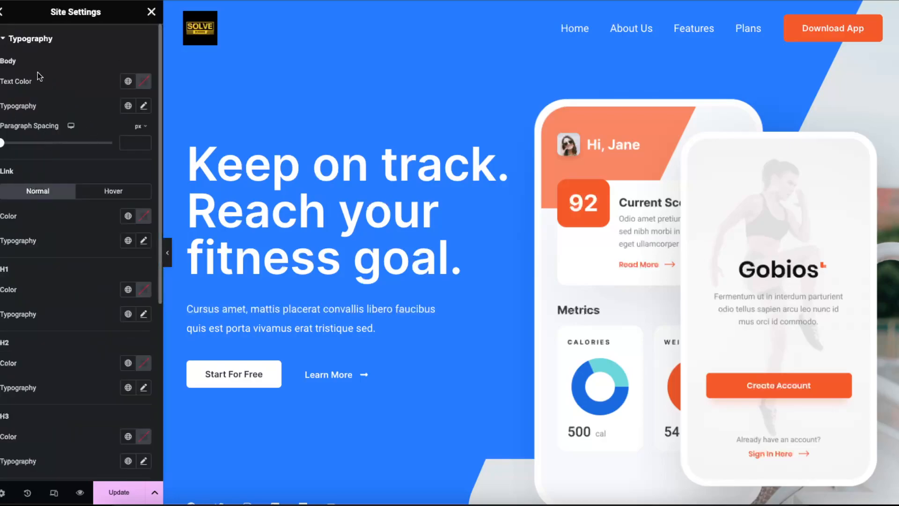
left_click(1, 12)
- Review the Site Identity and Background options in the site settings and return to editing the home page
scroll(107, 197, "down", 1)
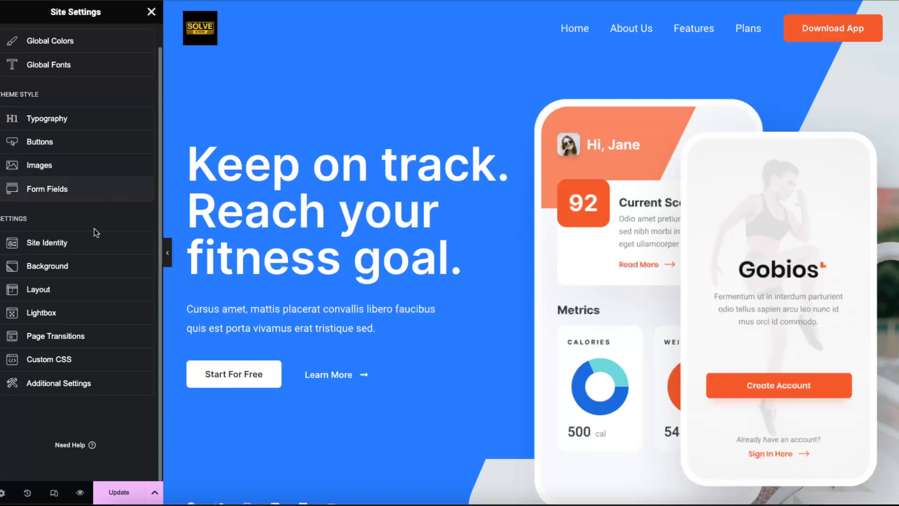
left_click(63, 246)
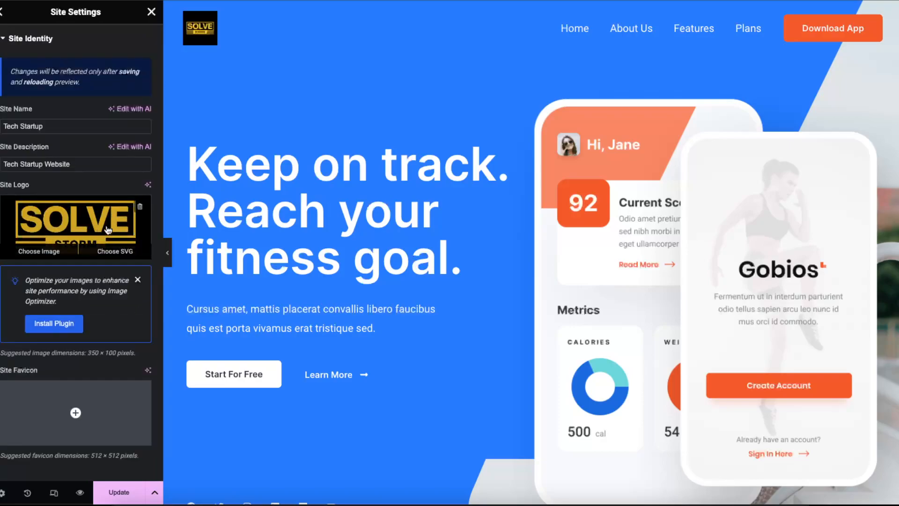
left_click(5, 19)
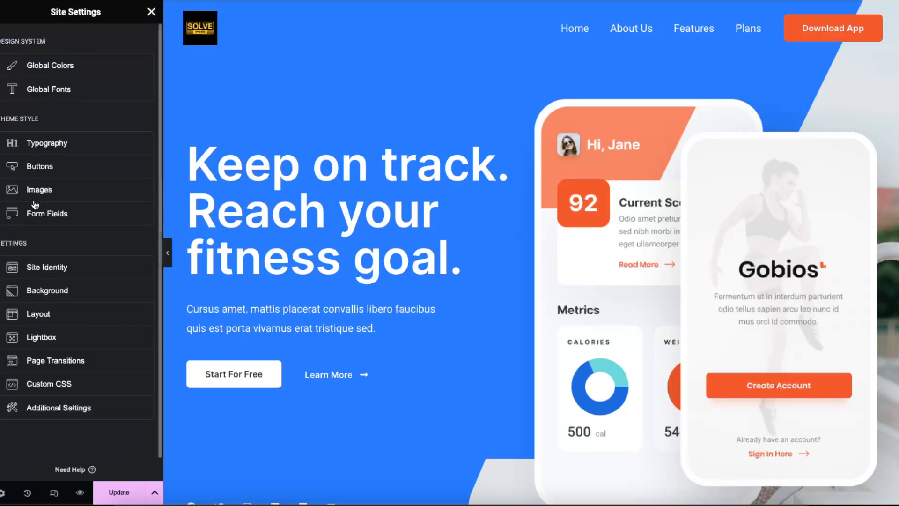
left_click(54, 284)
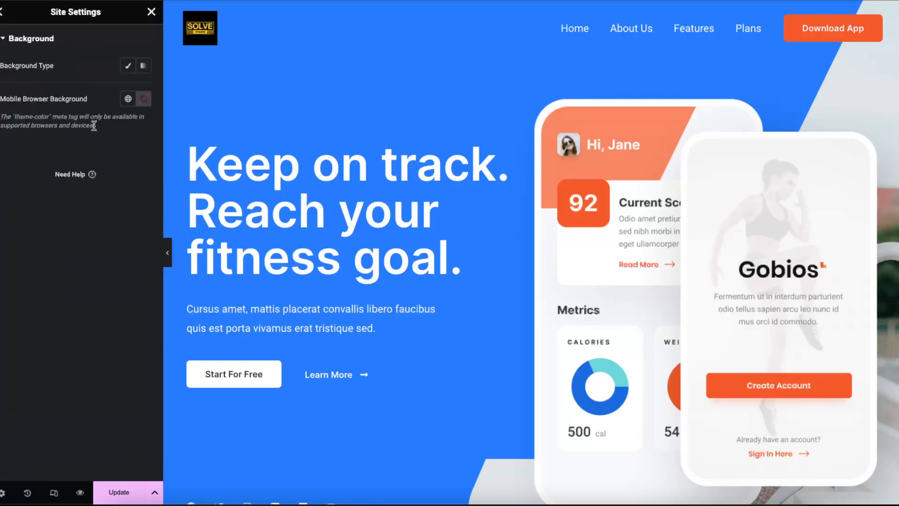
left_click(7, 24)
scroll(110, 239, "down", 1)
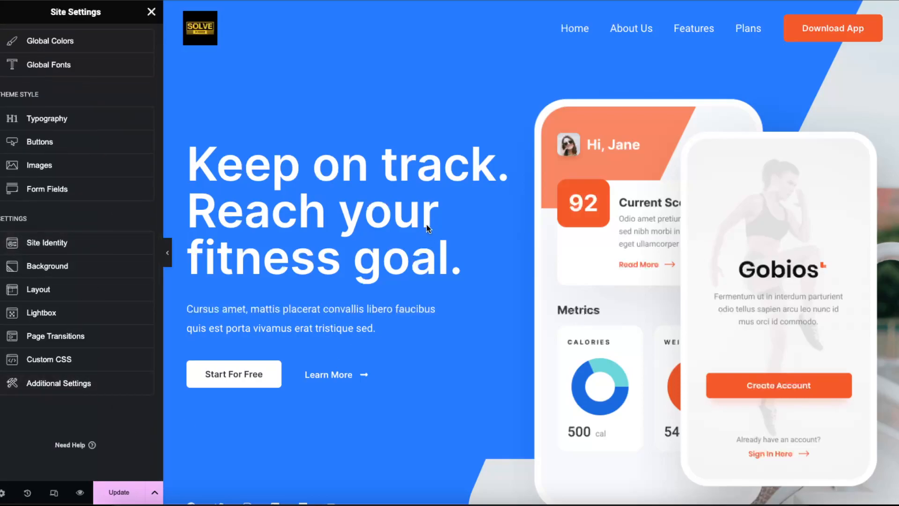
left_click(151, 13)
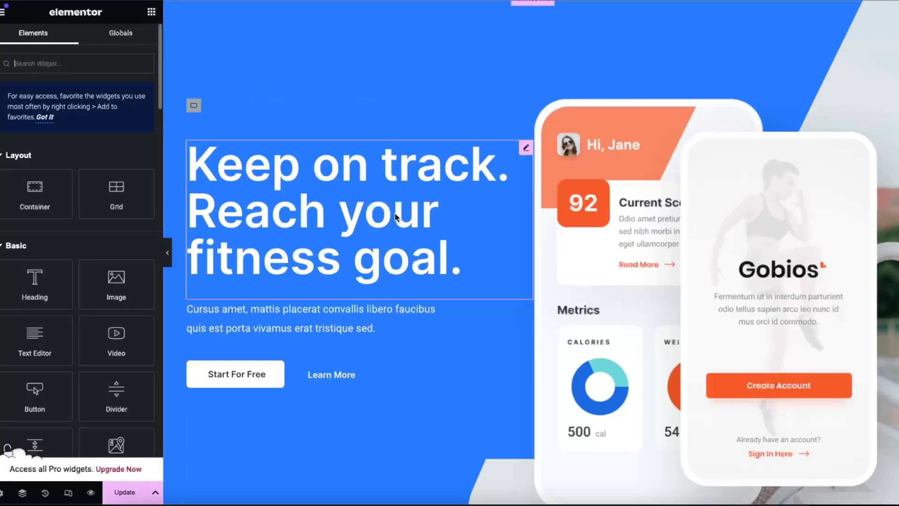
scroll(397, 215, "down", 8)
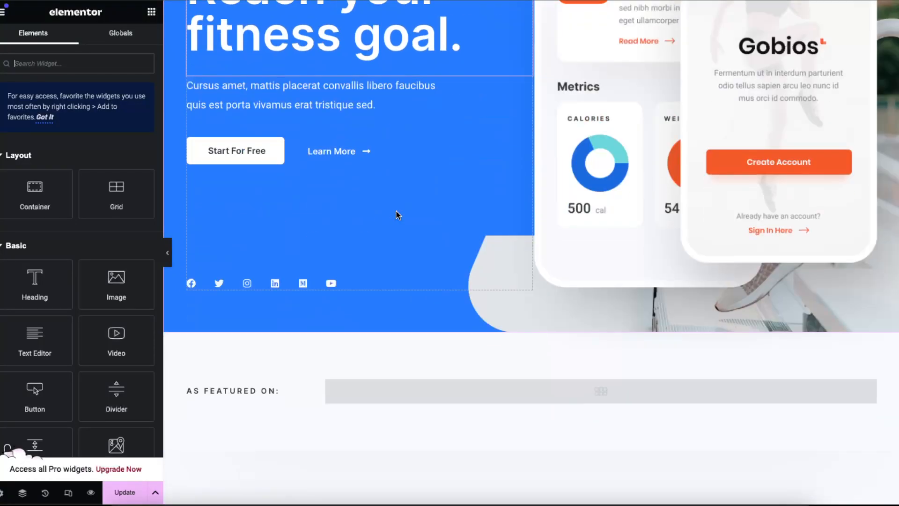